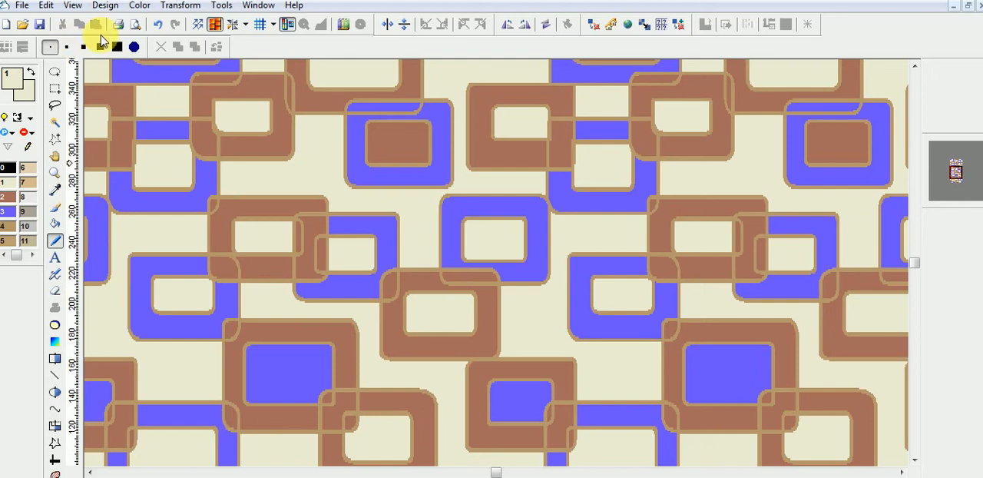
Step: Check the design's pixel dimensions and paper format in the Resize Design dialog without changing them
{"action": "left_click", "coordinate": [103, 7]}
{"action": "left_click", "coordinate": [131, 92]}
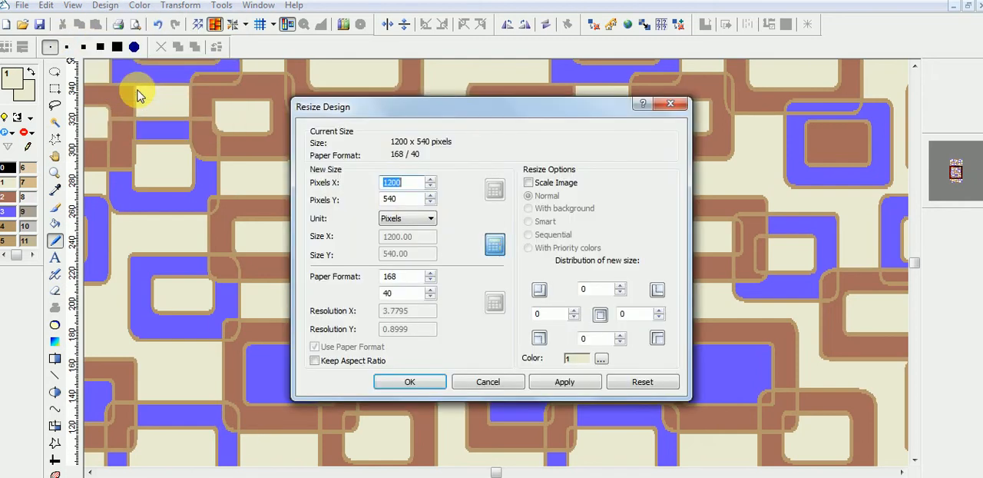
{"action": "left_click", "coordinate": [407, 277]}
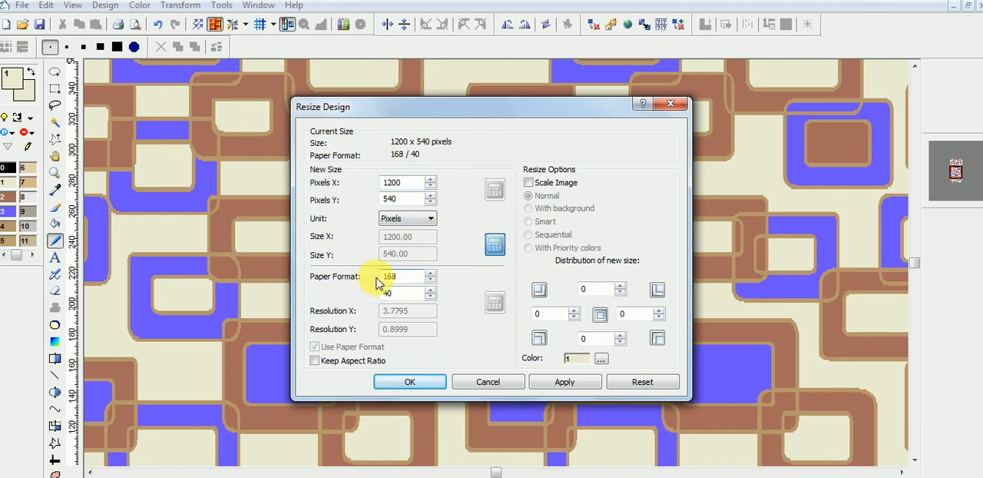
{"action": "left_click", "coordinate": [406, 294]}
{"action": "left_click_drag", "start_coordinate": [398, 296], "coordinate": [379, 295]}
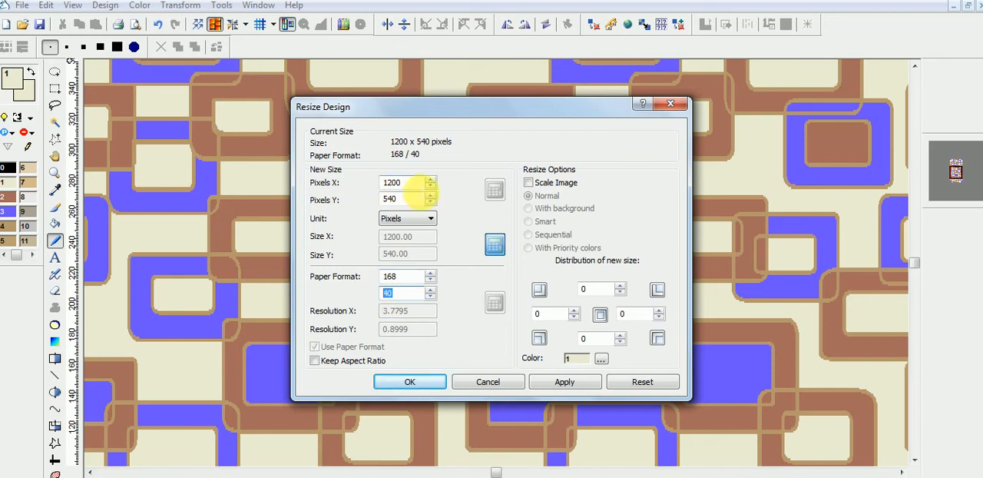
{"action": "double_click", "coordinate": [395, 183]}
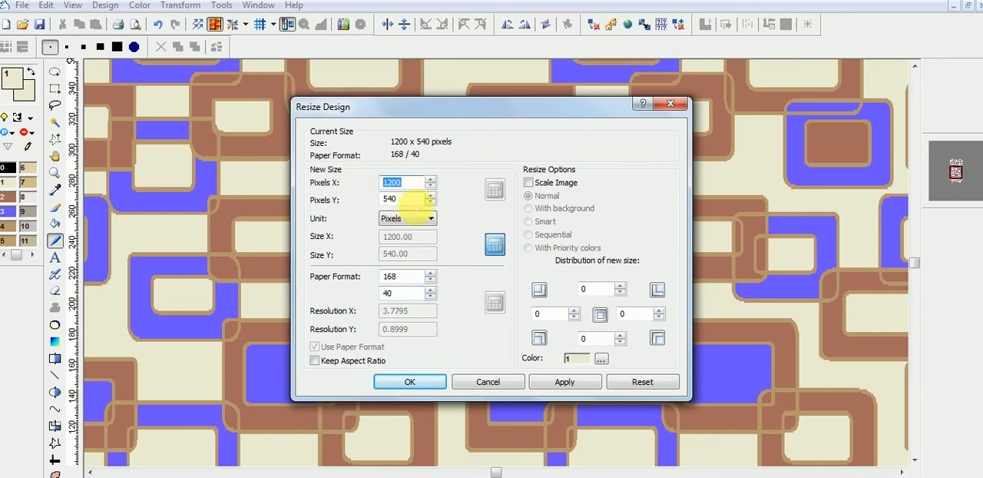
{"action": "double_click", "coordinate": [391, 198]}
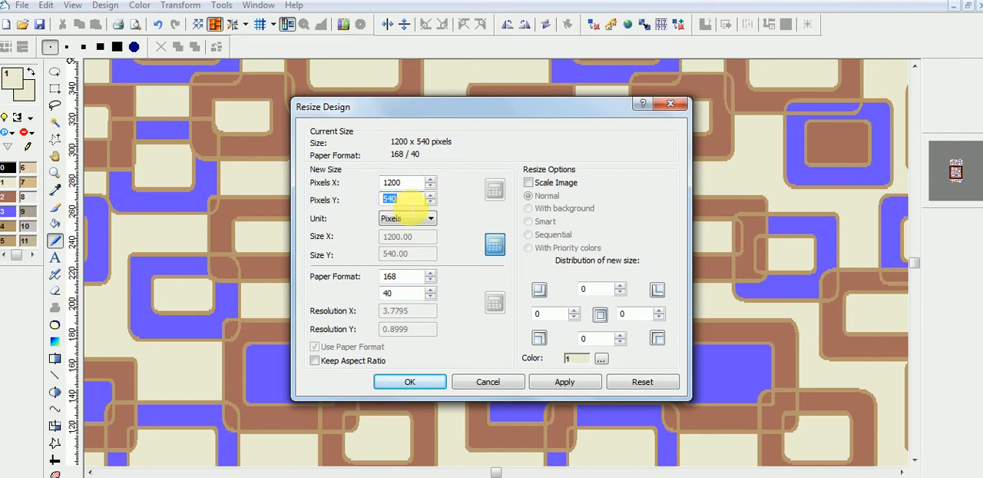
{"action": "left_click", "coordinate": [407, 200]}
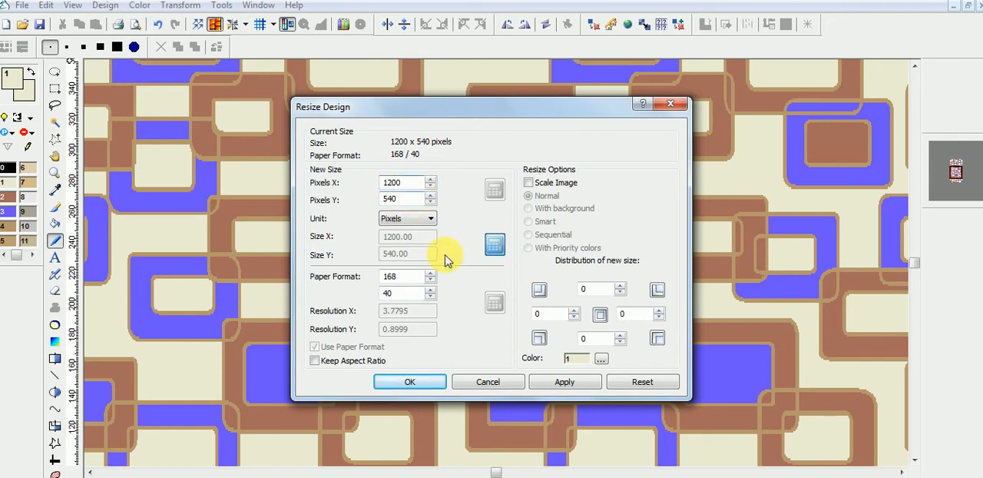
{"action": "left_click", "coordinate": [488, 381]}
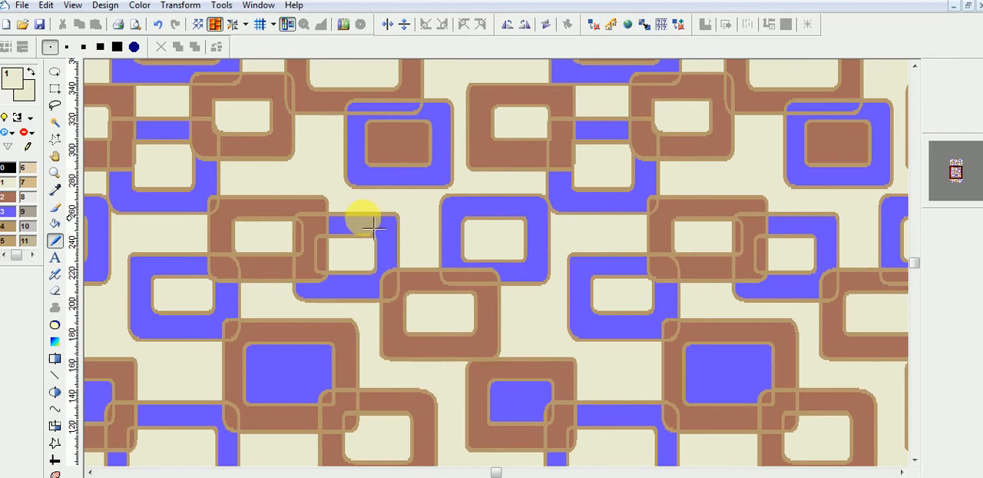
Step: Review the color statistics, sorted by percentage and limited to the colors used in the design
{"action": "left_click", "coordinate": [139, 5]}
{"action": "left_click", "coordinate": [184, 92]}
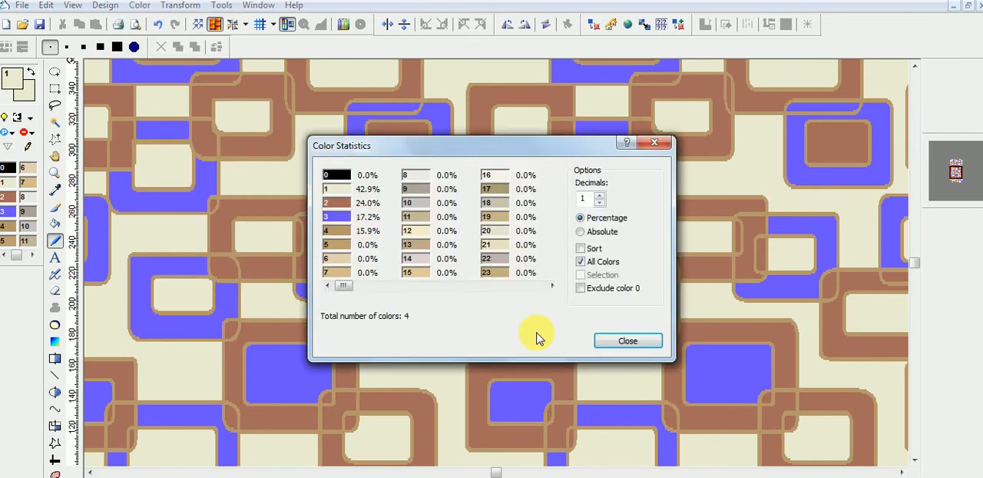
{"action": "left_click", "coordinate": [588, 250]}
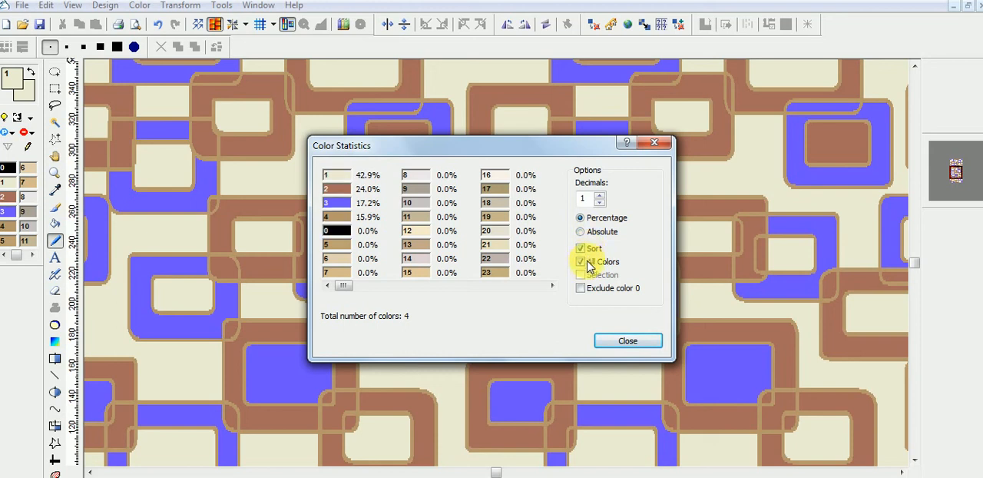
{"action": "left_click", "coordinate": [584, 263]}
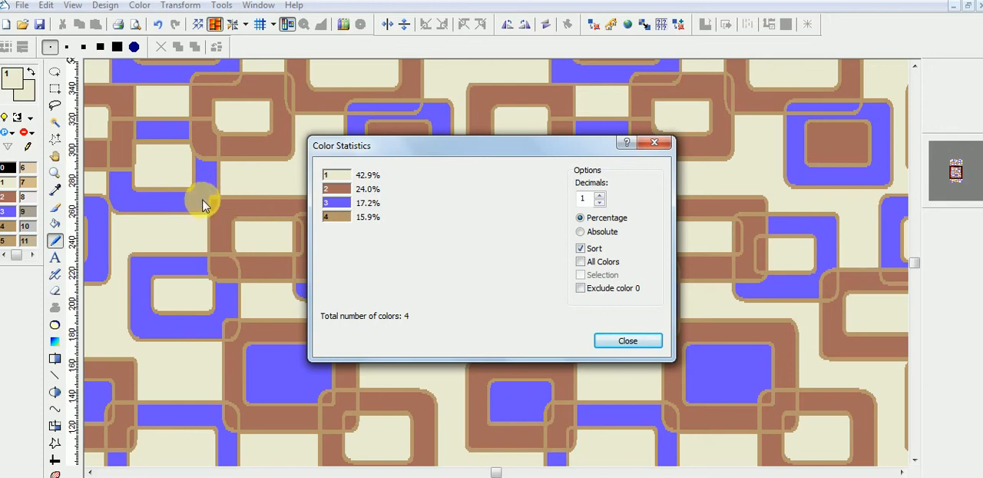
{"action": "left_click", "coordinate": [619, 341]}
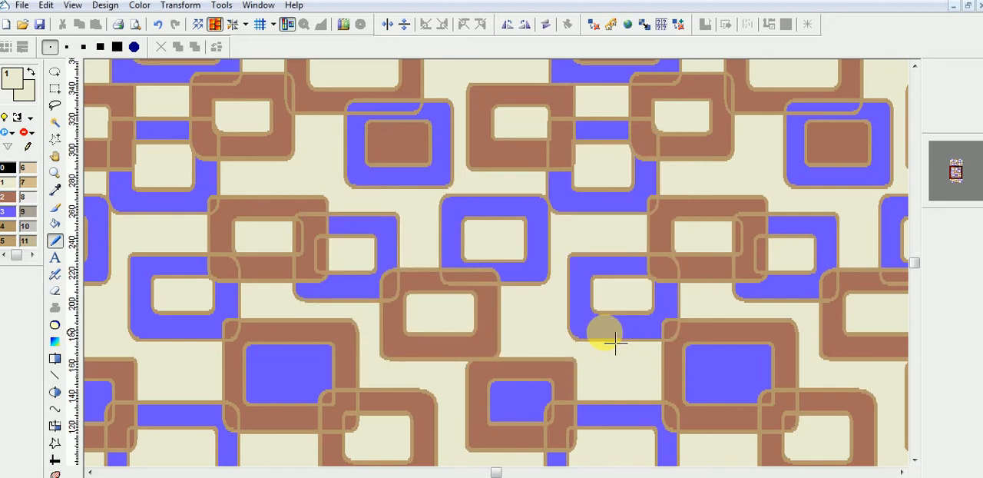
Step: Turn off the repeat display so that only a single repeat of the design is shown
{"action": "scroll", "coordinate": [629, 345], "scroll_direction": "down", "scroll_amount": 2}
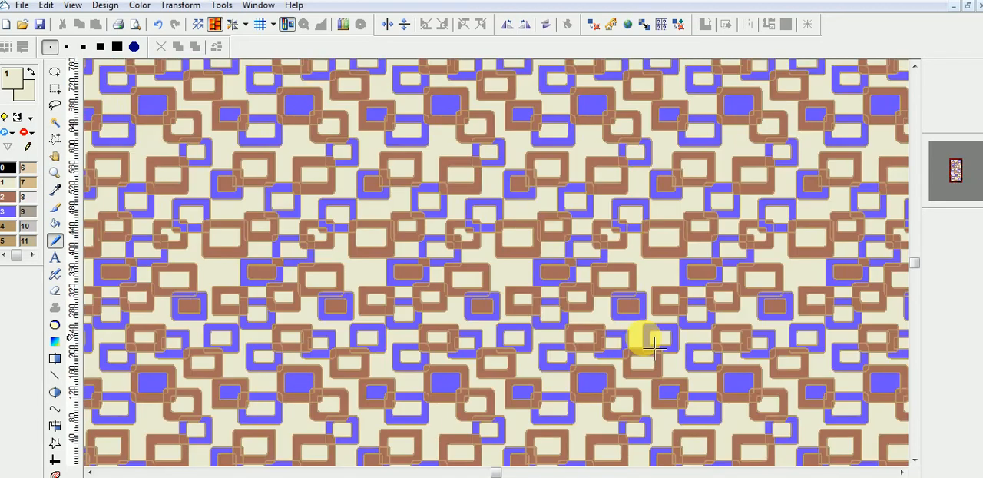
{"action": "key", "text": "r"}
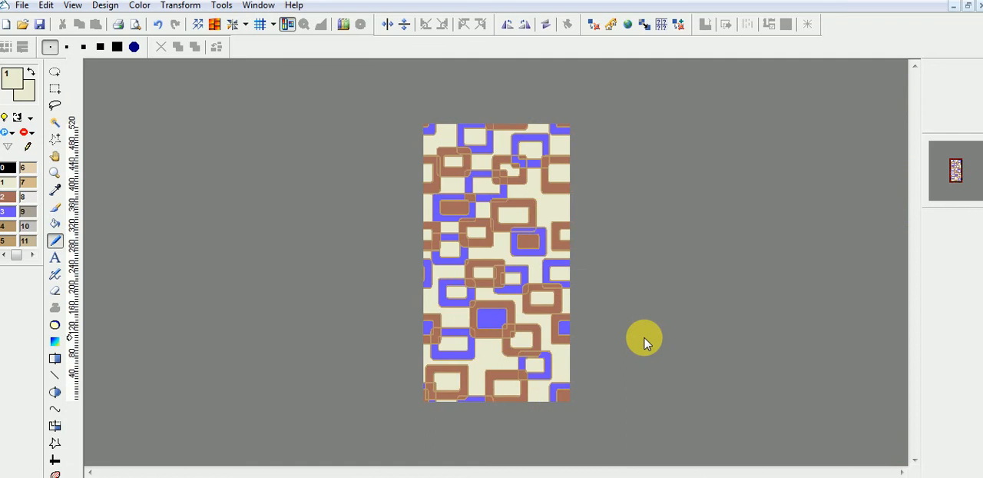
{"action": "scroll", "coordinate": [644, 337], "scroll_direction": "up", "scroll_amount": 1}
{"action": "scroll", "coordinate": [663, 346], "scroll_direction": "down", "scroll_amount": 1}
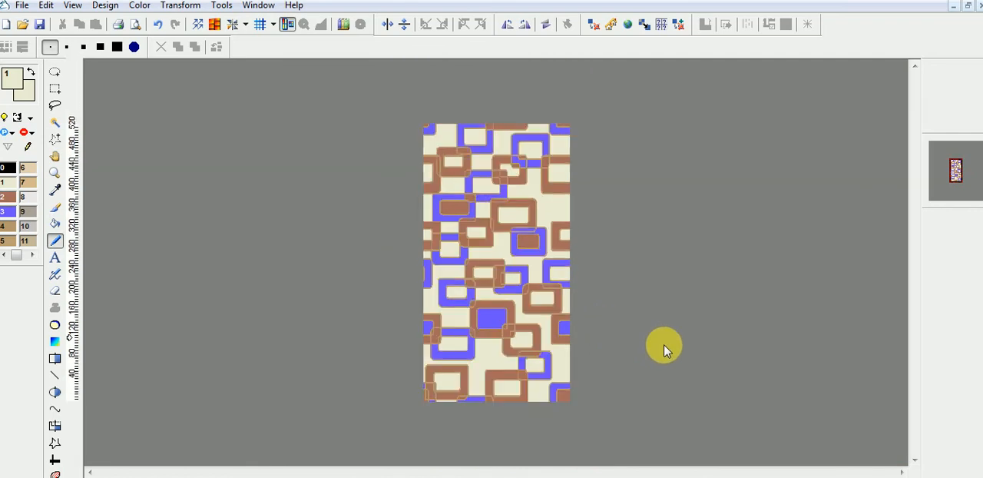
{"action": "scroll", "coordinate": [665, 347], "scroll_direction": "up", "scroll_amount": 2}
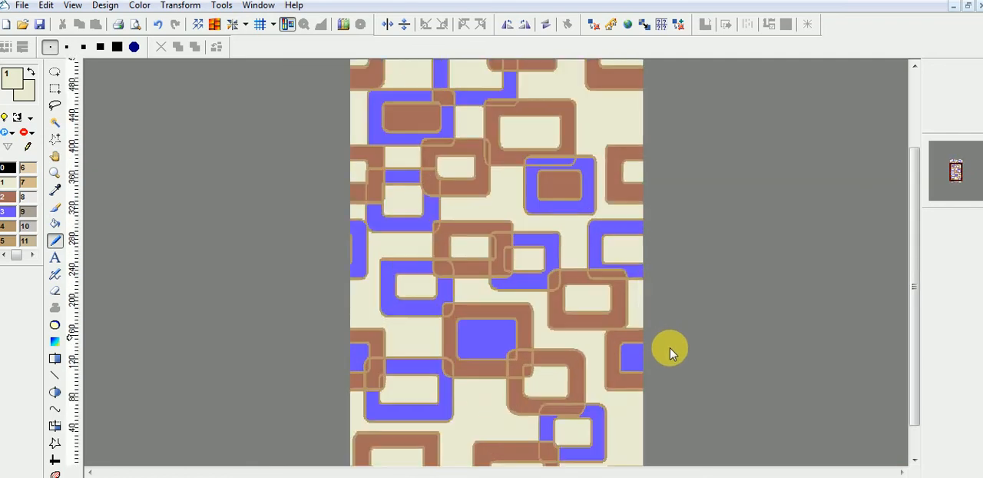
{"action": "scroll", "coordinate": [668, 350], "scroll_direction": "down", "scroll_amount": 1}
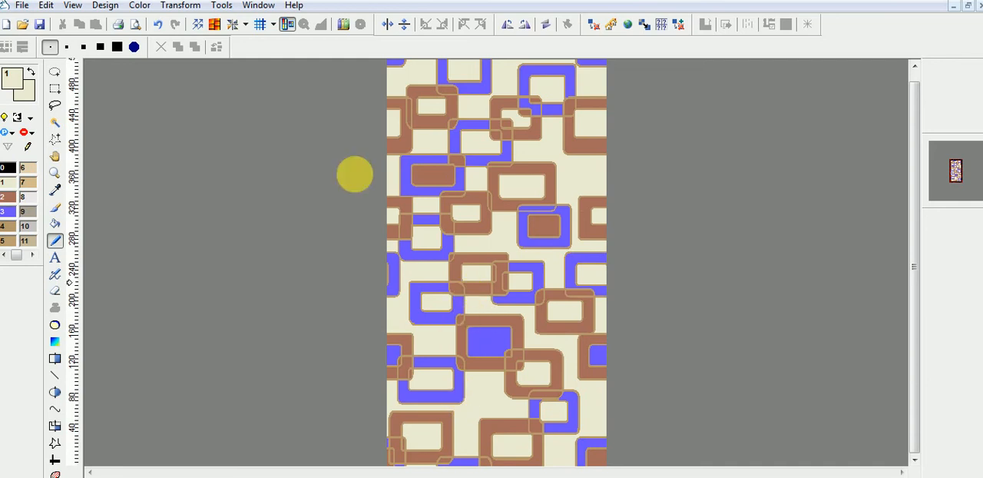
Step: Recheck the vertical pixel count and the paper format in the Resize Design dialog, leaving the design unchanged
{"action": "left_click", "coordinate": [115, 6]}
{"action": "left_click", "coordinate": [138, 92]}
{"action": "double_click", "coordinate": [389, 198]}
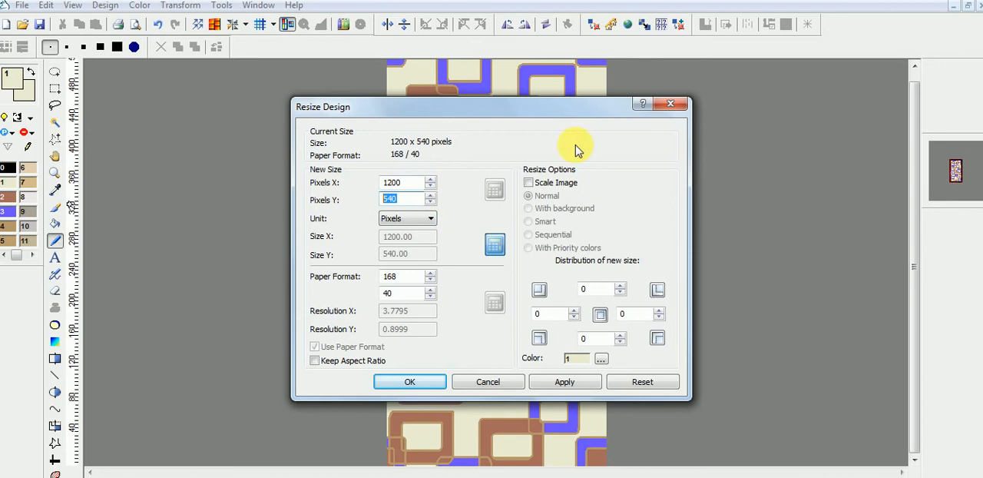
{"action": "left_click", "coordinate": [677, 108]}
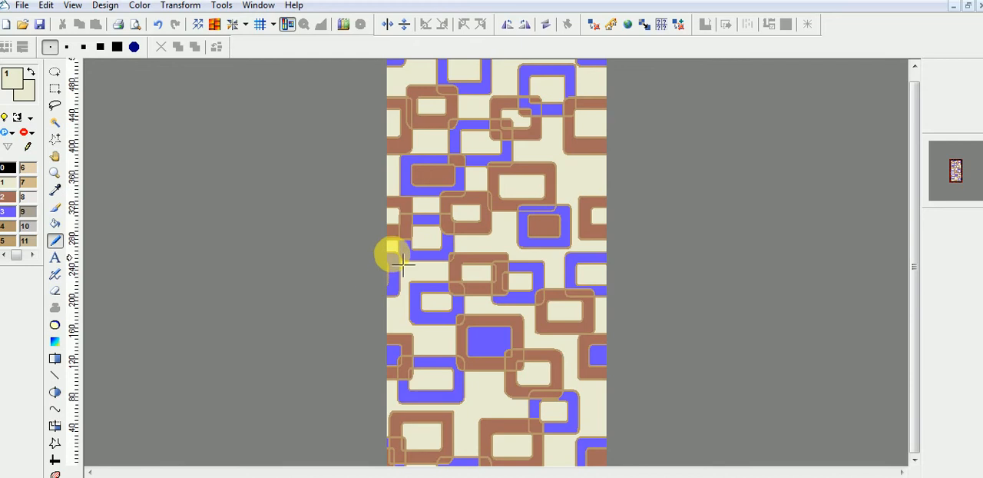
{"action": "left_click", "coordinate": [105, 5]}
{"action": "left_click", "coordinate": [127, 93]}
{"action": "left_click", "coordinate": [399, 278]}
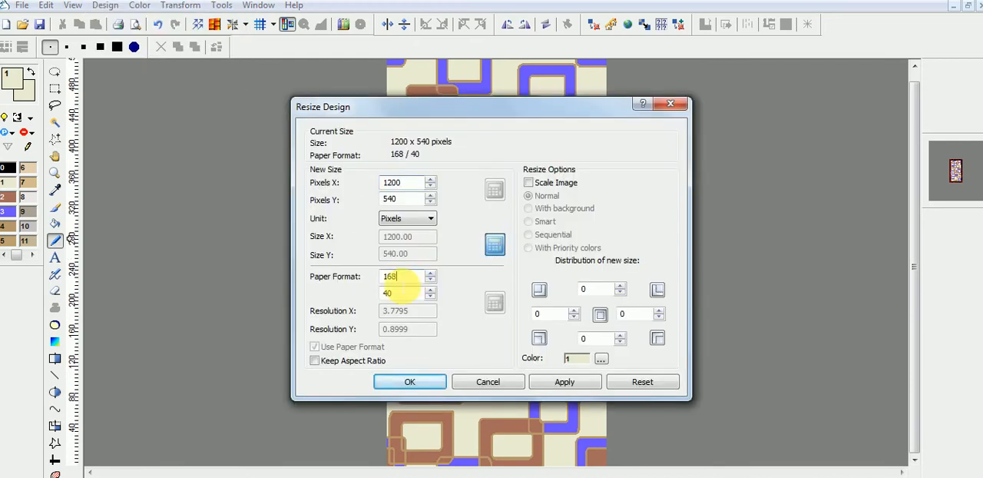
{"action": "left_click", "coordinate": [671, 106]}
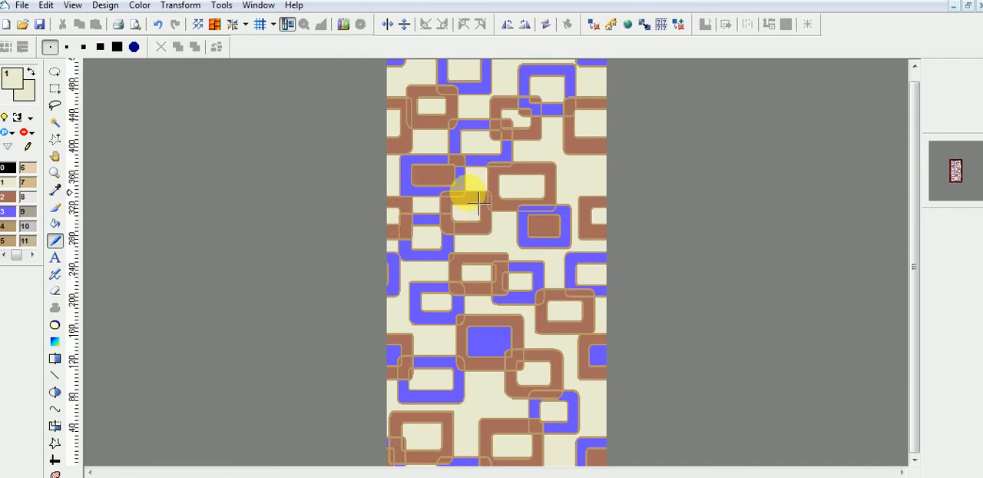
{"action": "left_click", "coordinate": [224, 9]}
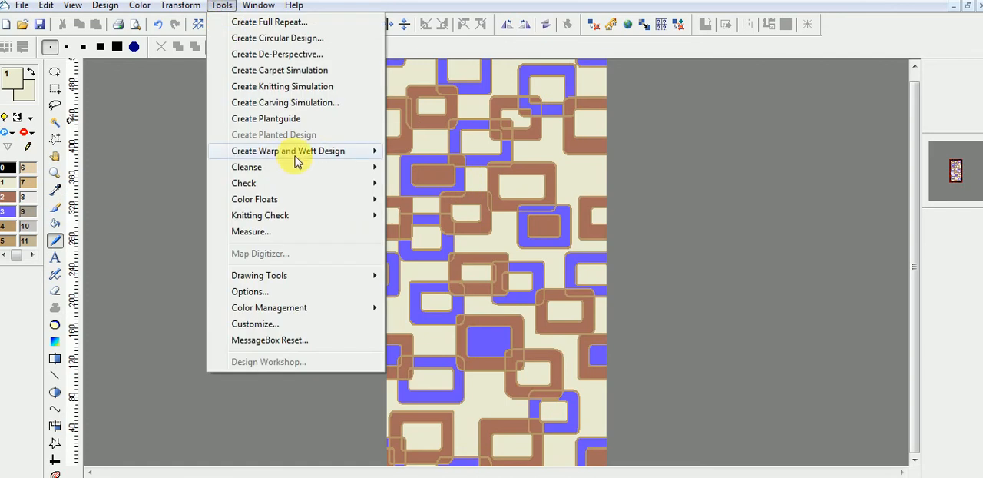
{"action": "mouse_move", "coordinate": [327, 161]}
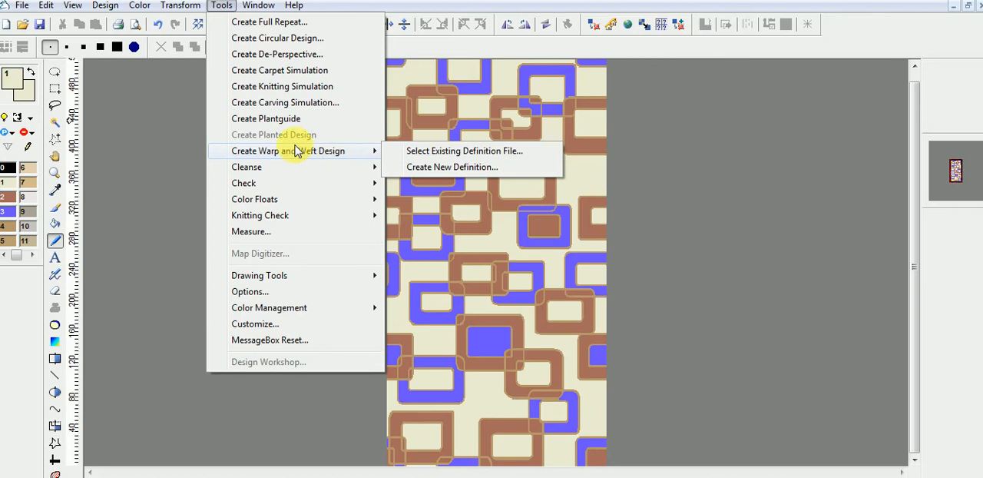
{"action": "left_click", "coordinate": [666, 156]}
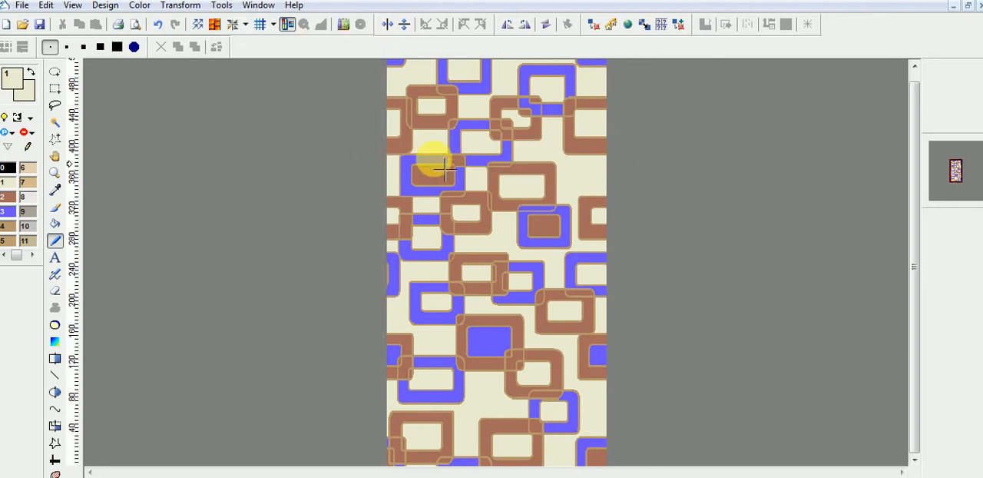
Step: Create a warp and weft design with a new definition and open the Warp Weft Profile Editor from the definition editor
{"action": "left_click", "coordinate": [222, 6]}
{"action": "mouse_move", "coordinate": [298, 153]}
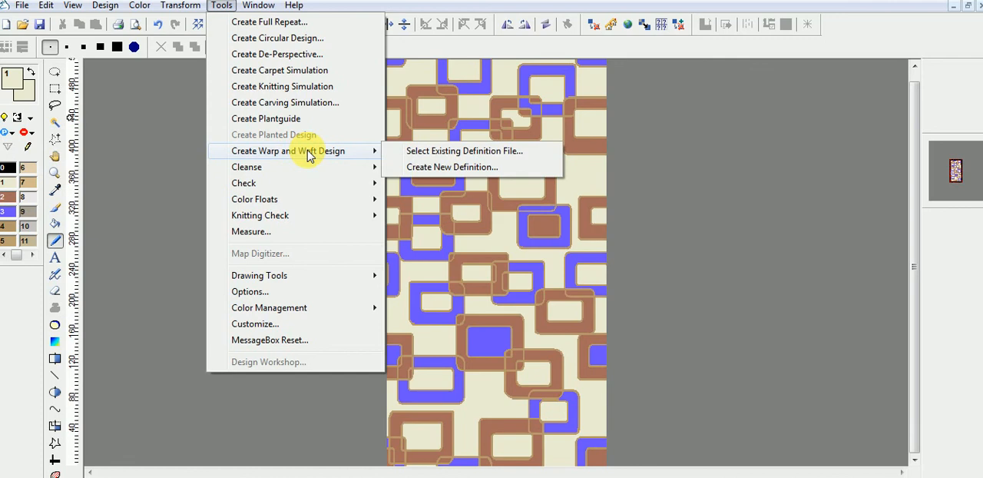
{"action": "left_click", "coordinate": [470, 170]}
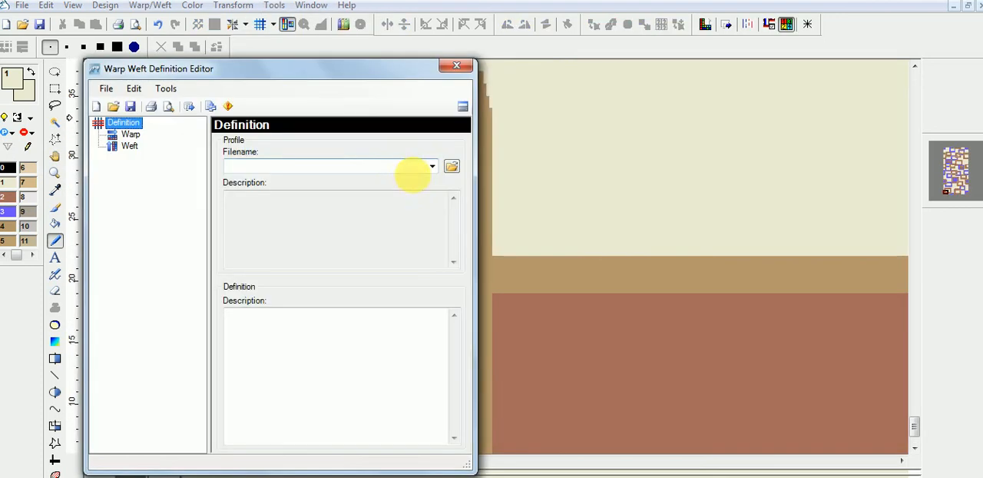
{"action": "left_click_drag", "start_coordinate": [285, 70], "coordinate": [425, 103]}
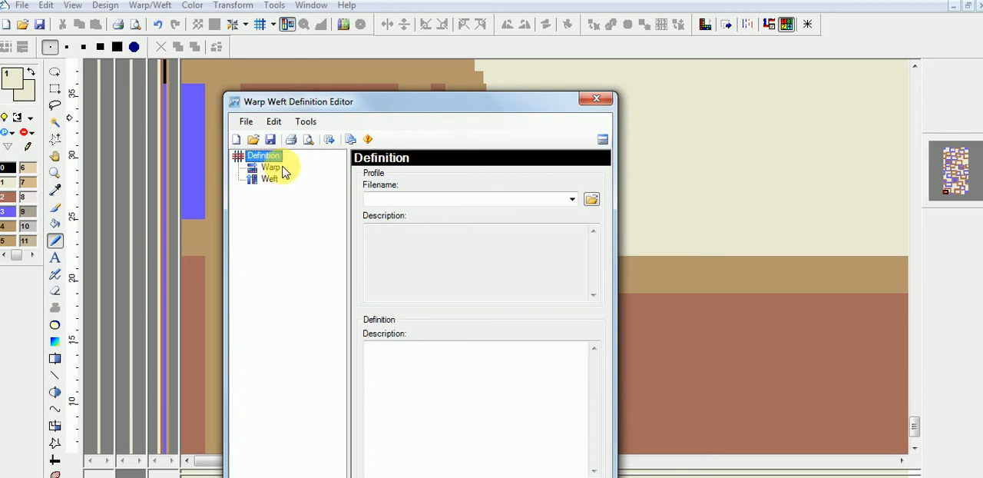
{"action": "left_click", "coordinate": [350, 140]}
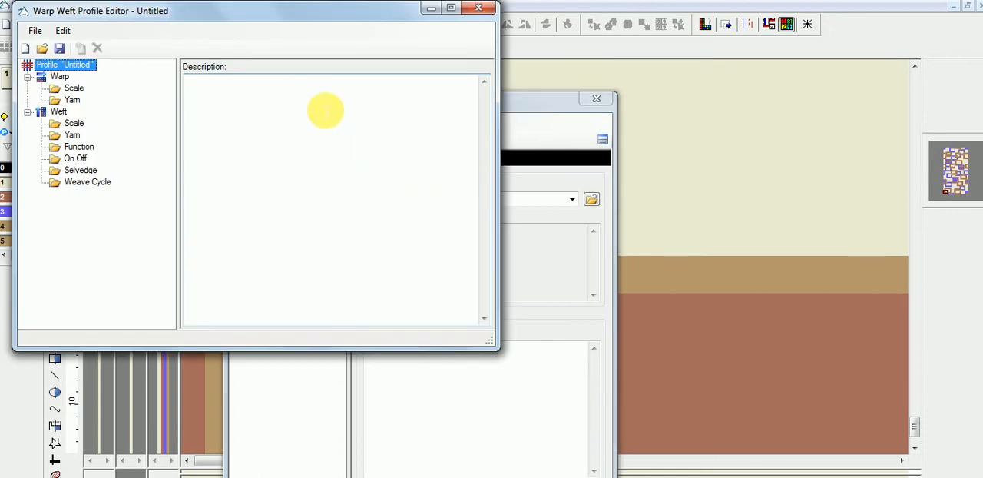
{"action": "left_click_drag", "start_coordinate": [220, 18], "coordinate": [402, 115]}
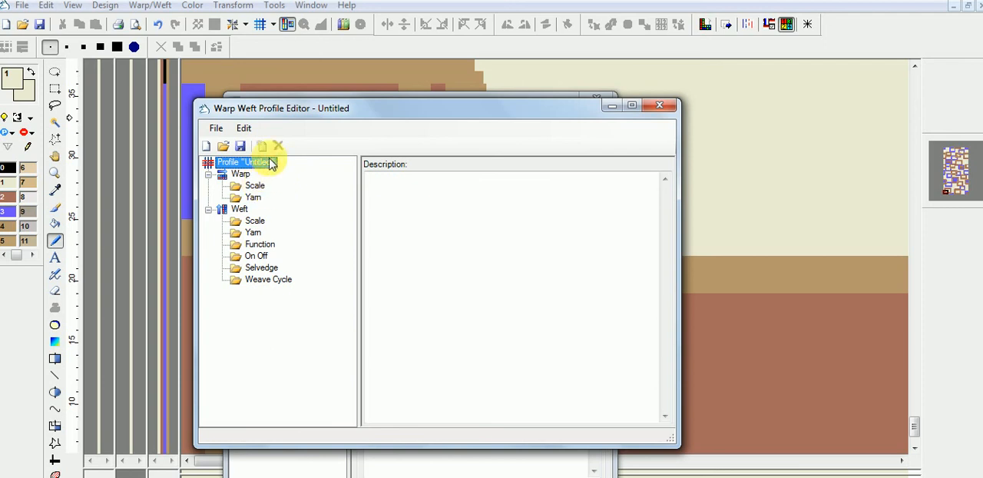
Step: Look through the warp and weft categories of the untitled profile, including Yarn, Scale, Function and Selvedge
{"action": "left_click", "coordinate": [239, 165]}
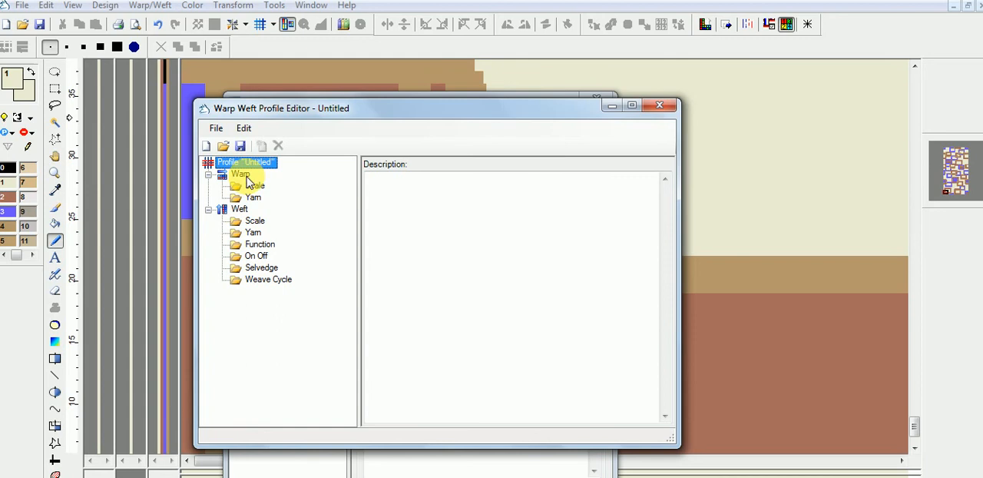
{"action": "left_click", "coordinate": [242, 175]}
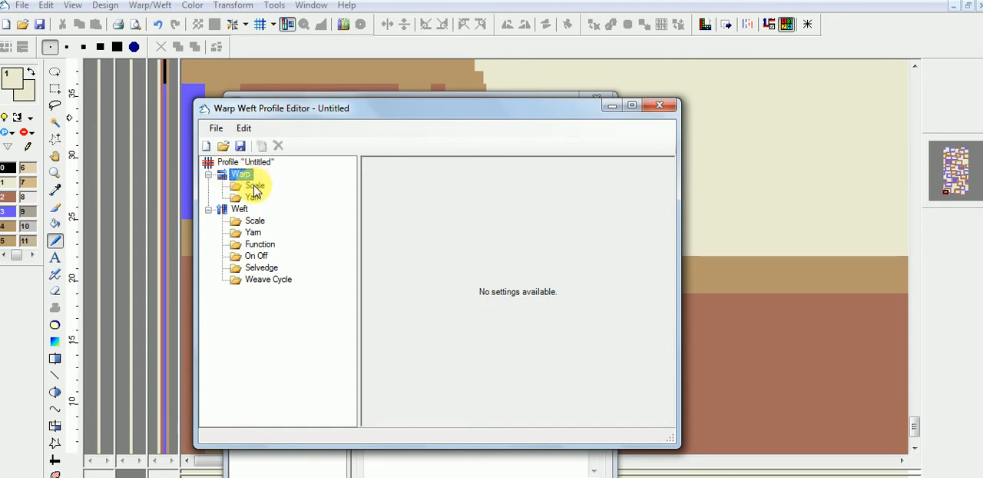
{"action": "left_click", "coordinate": [252, 197]}
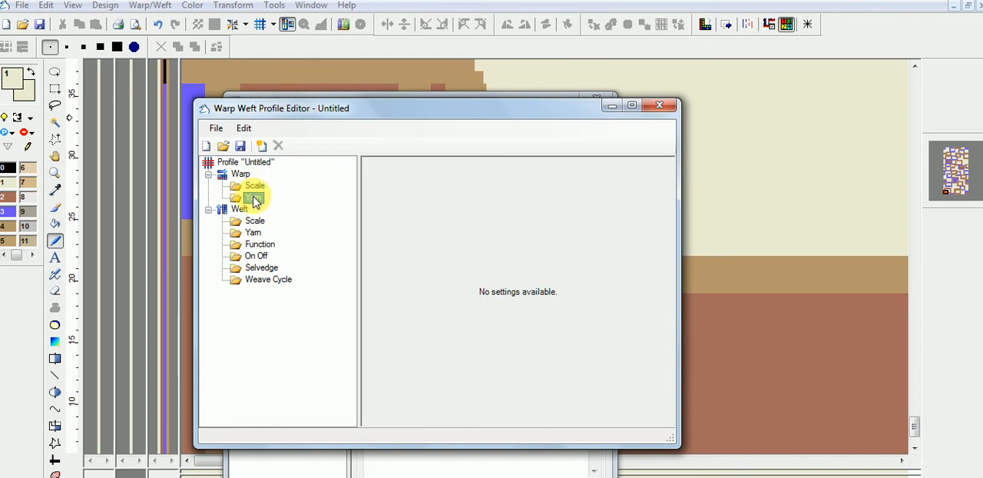
{"action": "left_click", "coordinate": [254, 221]}
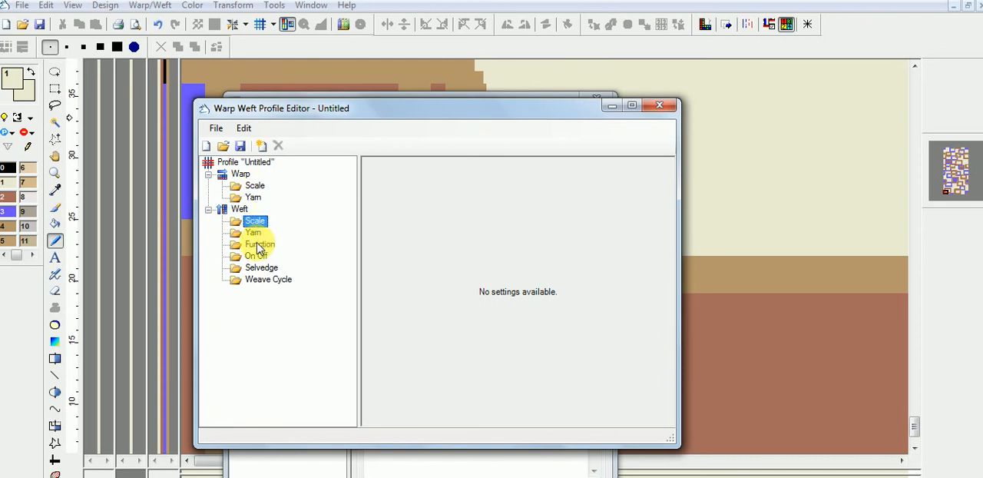
{"action": "left_click", "coordinate": [257, 244]}
{"action": "left_click", "coordinate": [255, 268]}
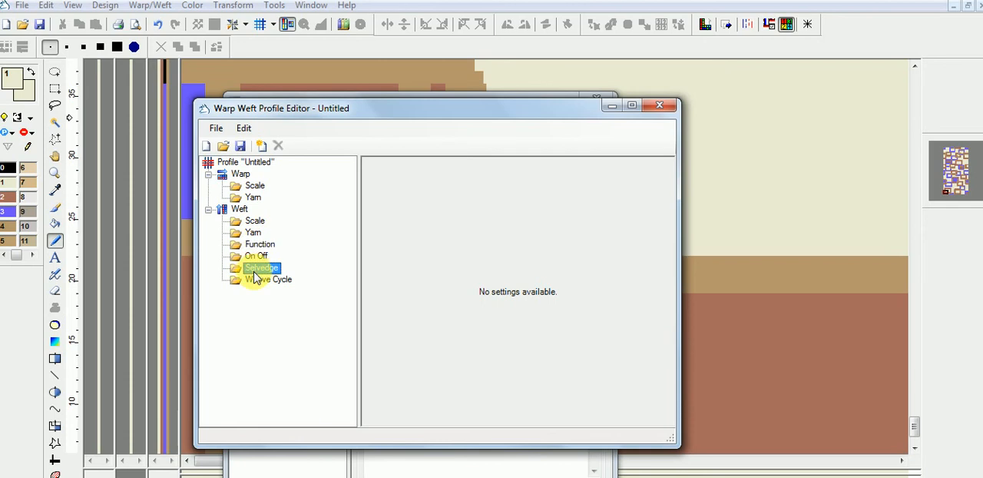
Step: Add a scale entry to the warp section of the profile
{"action": "left_click", "coordinate": [256, 187]}
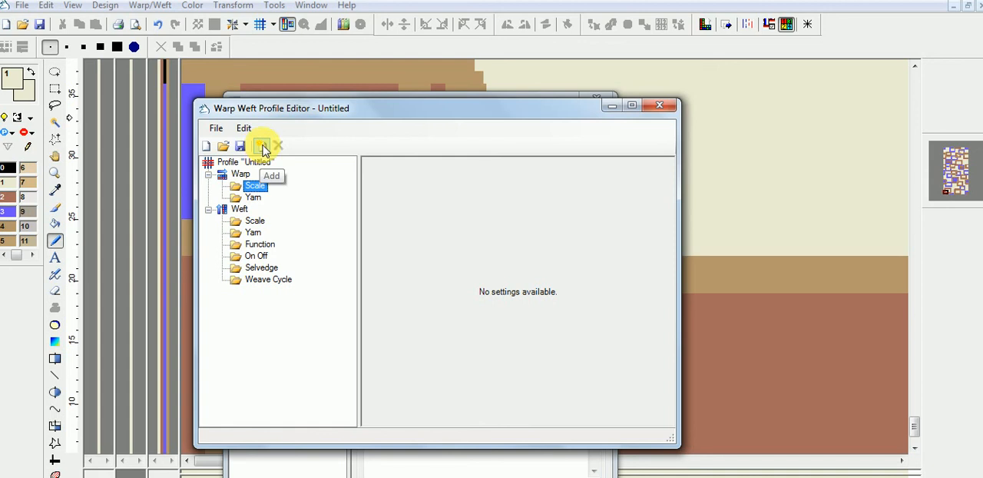
{"action": "left_click", "coordinate": [262, 147]}
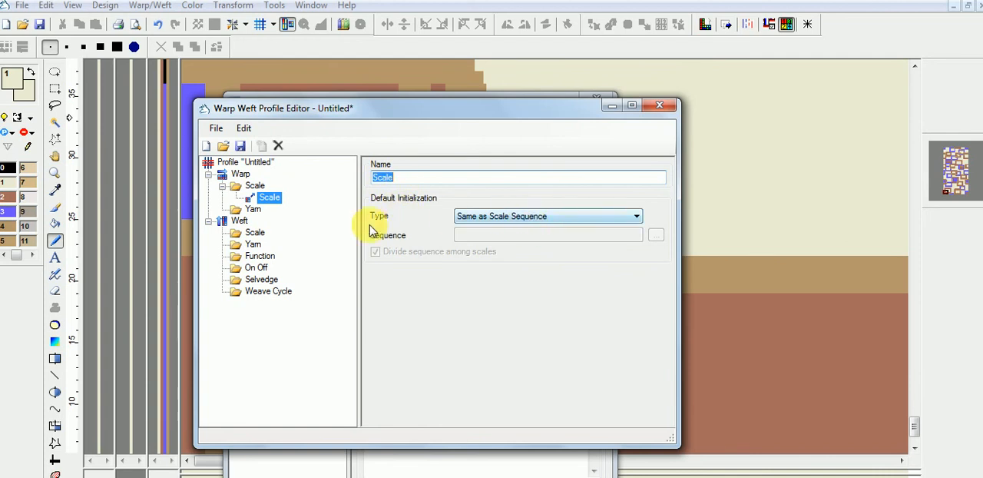
Step: Set the warp scale entry's default initialization type to Sequence with a sequence of 1
{"action": "left_click", "coordinate": [521, 219]}
{"action": "left_click", "coordinate": [480, 229]}
{"action": "left_click", "coordinate": [472, 236]}
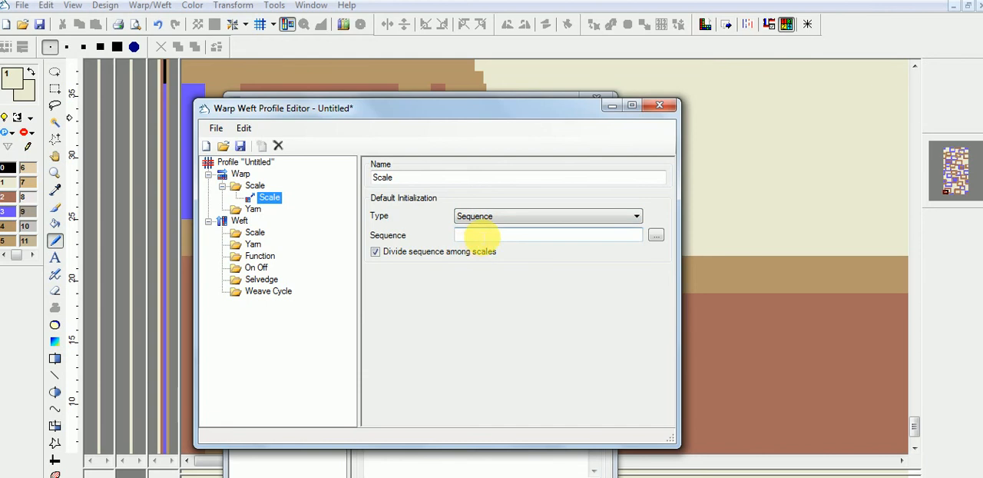
{"action": "type", "text": "1"}
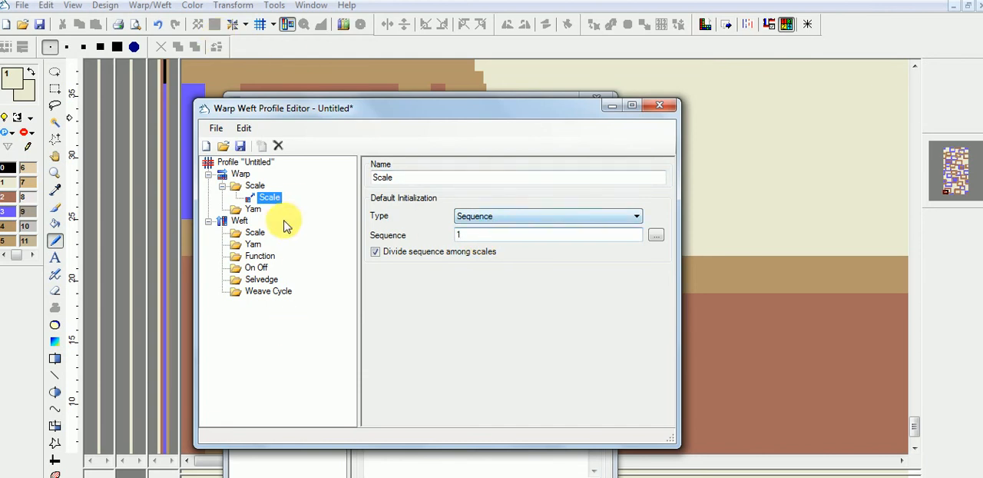
Step: Add a yarn entry to the warp section with the initialization type Sequence and a sequence of 1
{"action": "left_click", "coordinate": [255, 210]}
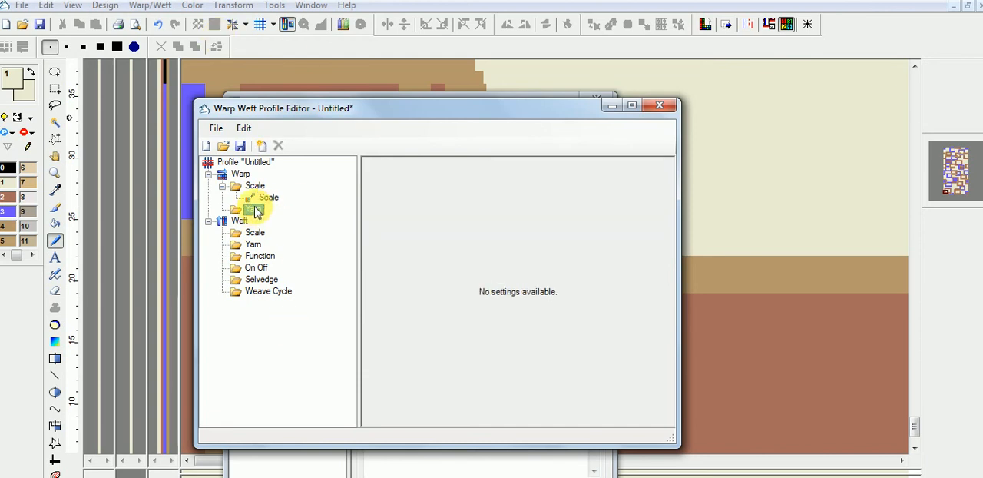
{"action": "left_click", "coordinate": [261, 146]}
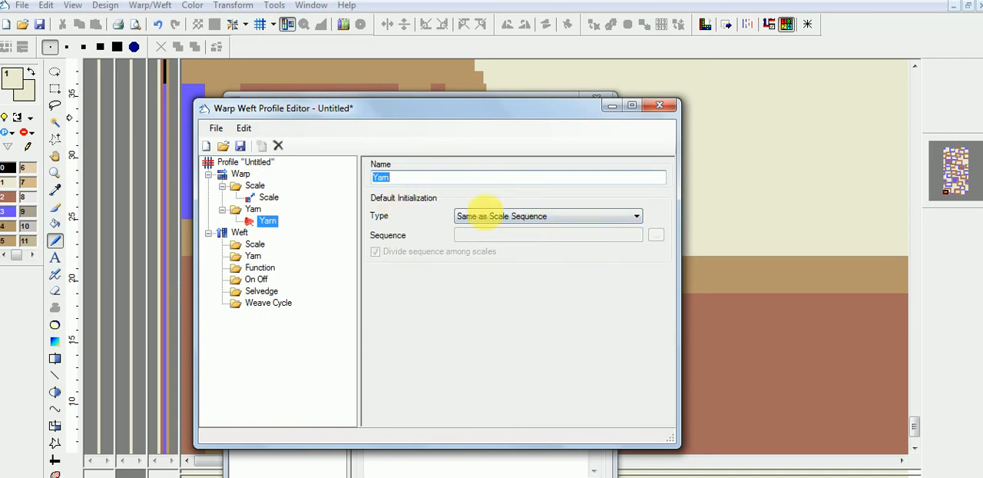
{"action": "left_click", "coordinate": [505, 217]}
{"action": "left_click", "coordinate": [483, 229]}
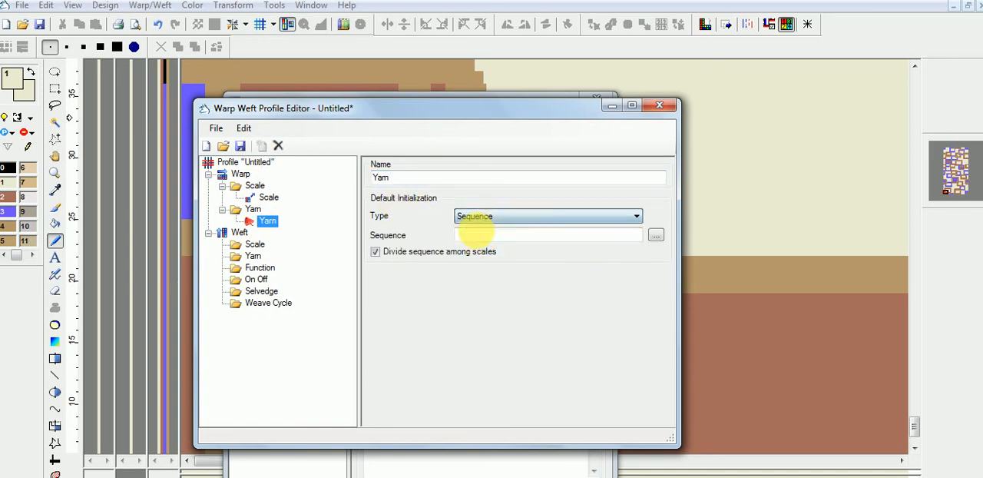
{"action": "type", "text": "1"}
{"action": "left_click", "coordinate": [266, 220]}
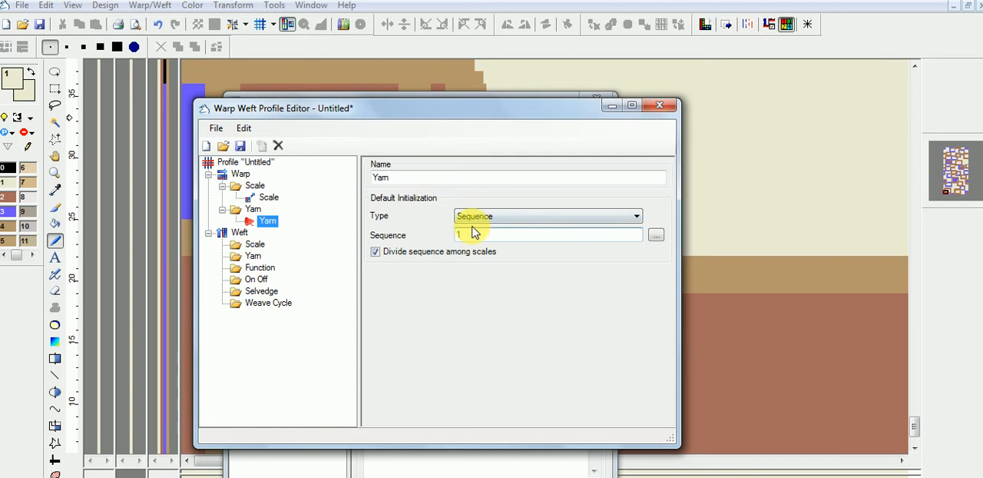
Step: Compare the warp scale and yarn entries, then set the warp yarn's initialization type to Same as Scale Sequence
{"action": "left_click", "coordinate": [269, 198]}
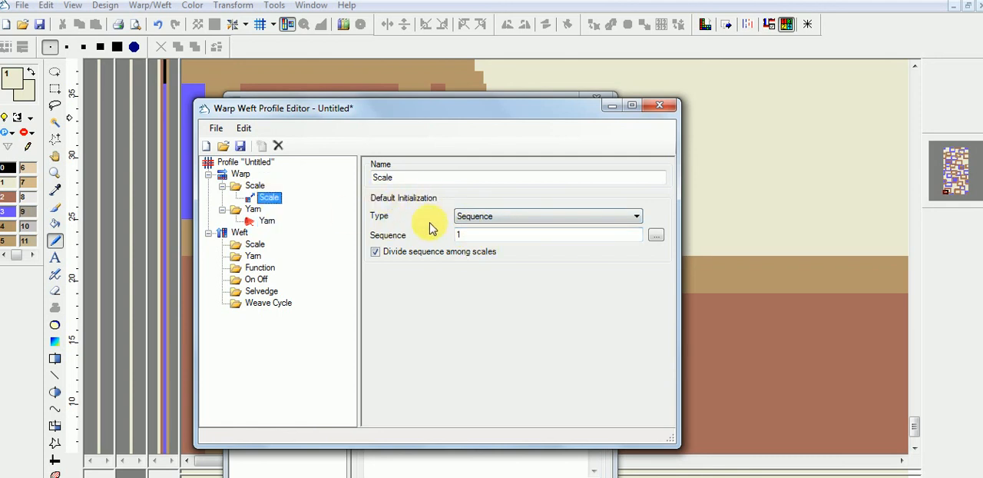
{"action": "left_click", "coordinate": [254, 210]}
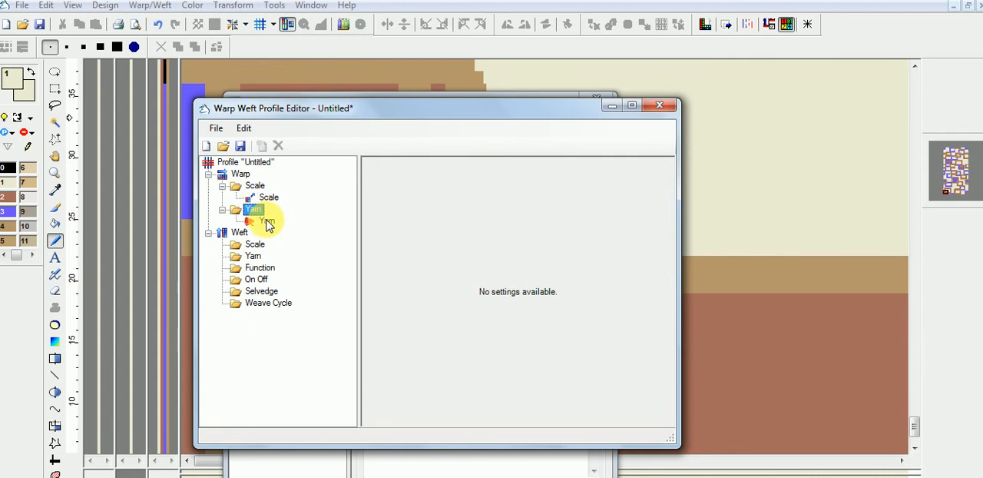
{"action": "left_click", "coordinate": [266, 221]}
{"action": "left_click", "coordinate": [490, 215]}
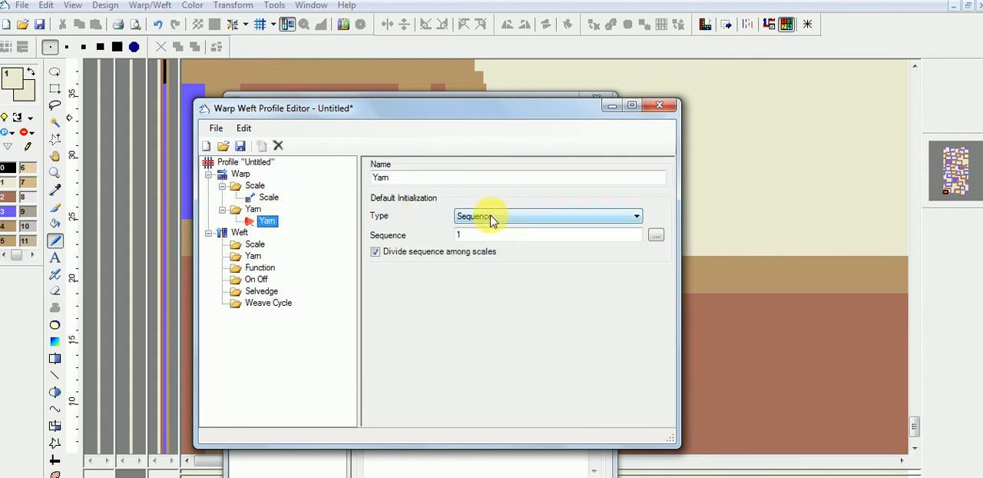
{"action": "left_click", "coordinate": [480, 236]}
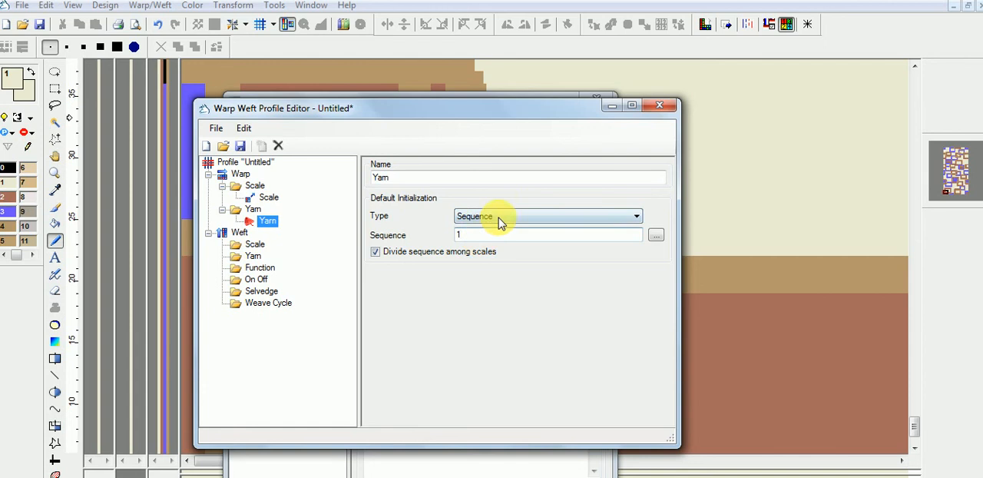
{"action": "left_click", "coordinate": [498, 218]}
{"action": "left_click", "coordinate": [496, 240]}
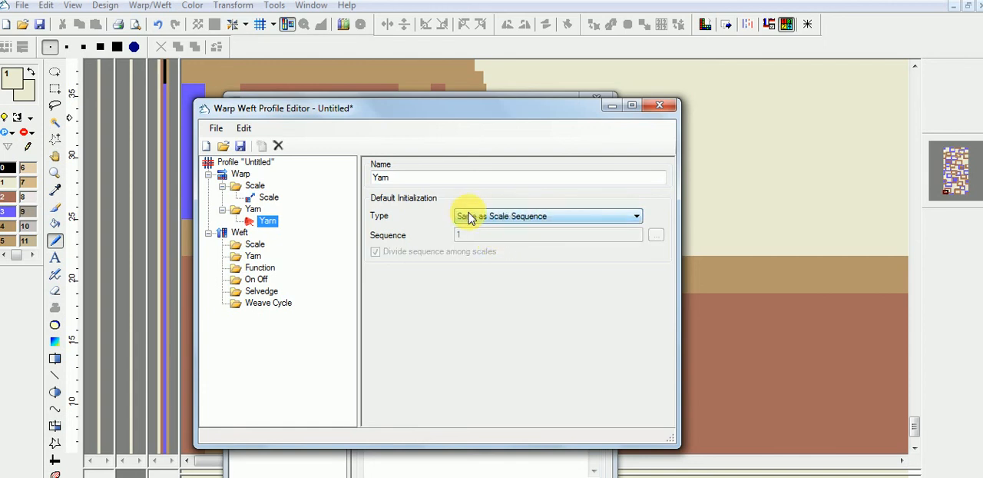
Step: Add a scale entry to the weft section with the initialization type Sequence and a sequence of 1
{"action": "left_click", "coordinate": [256, 244]}
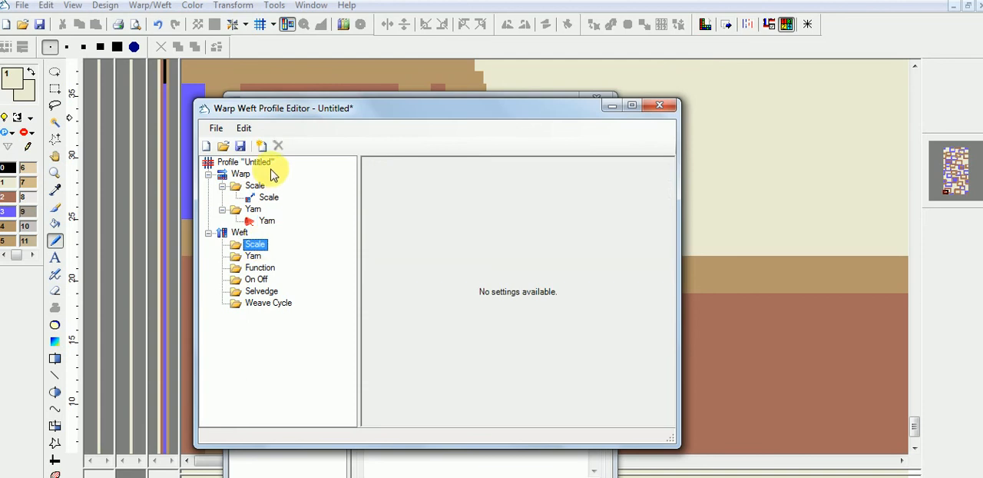
{"action": "left_click", "coordinate": [261, 146]}
{"action": "left_click", "coordinate": [524, 215]}
{"action": "left_click", "coordinate": [482, 237]}
{"action": "key", "text": "Tab"}
{"action": "type", "text": "1"}
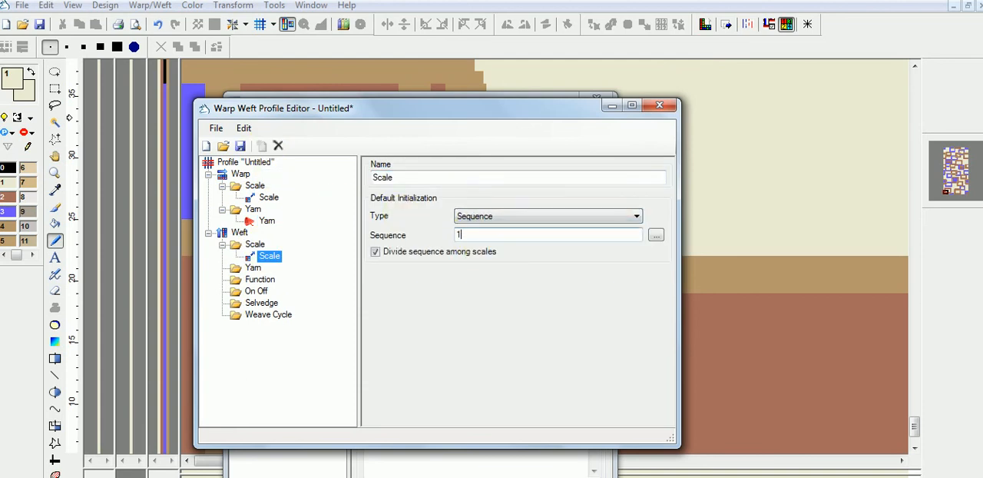
Step: Add a yarn entry to the weft section and set its initialization type to Same as Scale Sequence
{"action": "left_click", "coordinate": [253, 268]}
{"action": "left_click", "coordinate": [261, 146]}
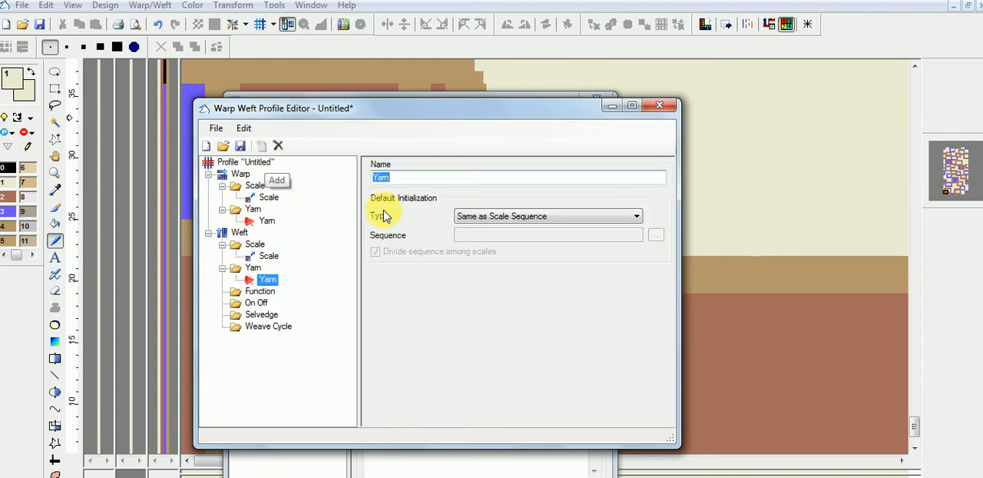
{"action": "left_click", "coordinate": [484, 217]}
{"action": "left_click", "coordinate": [462, 235]}
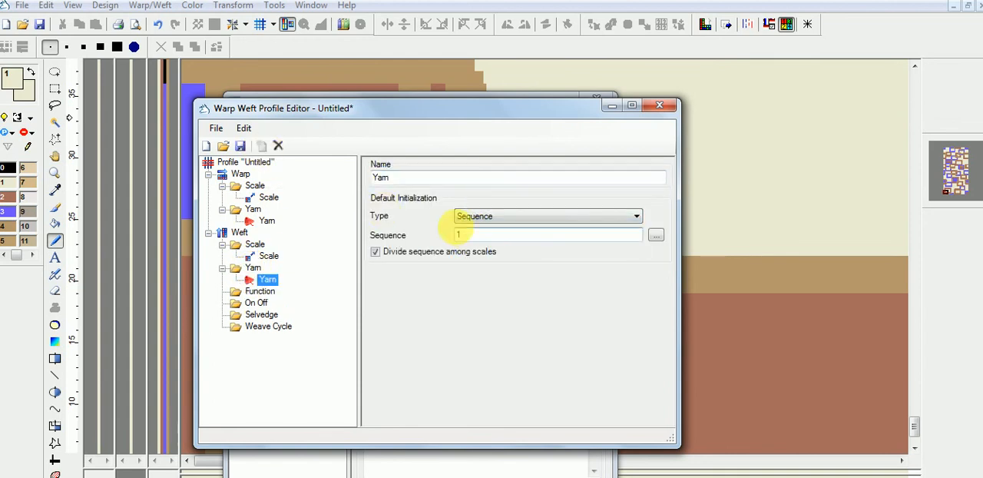
{"action": "left_click", "coordinate": [494, 217]}
{"action": "left_click", "coordinate": [479, 230]}
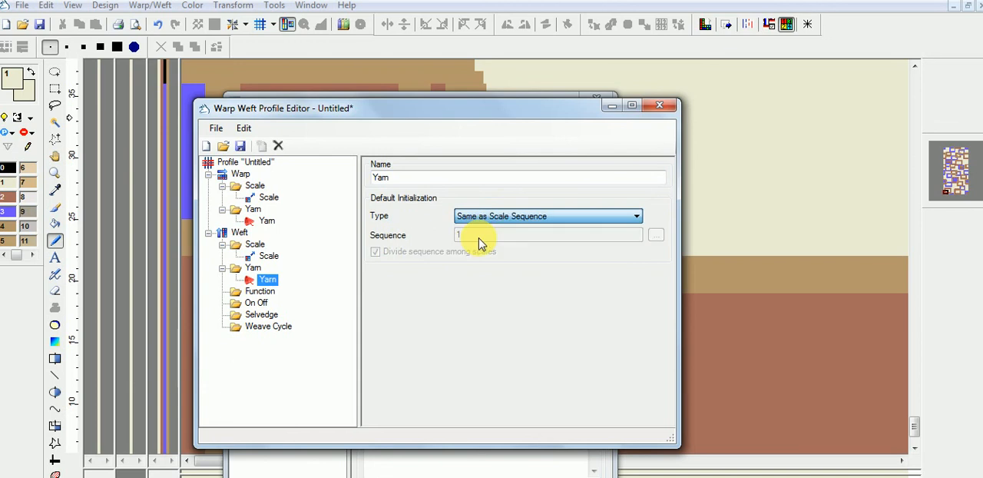
Step: Add an On Off entry to the weft section and save the profile as WarpWeftProfile in the Documents library
{"action": "left_click", "coordinate": [261, 304]}
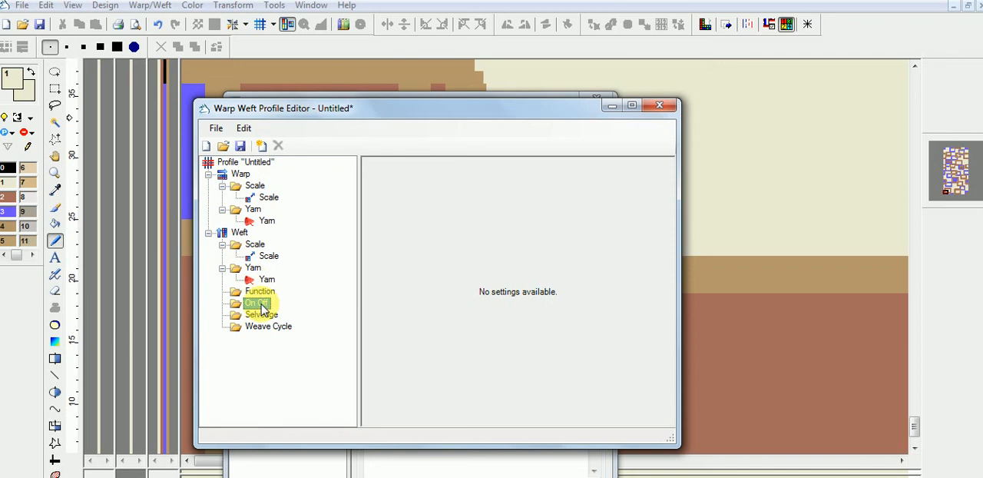
{"action": "left_click", "coordinate": [261, 146]}
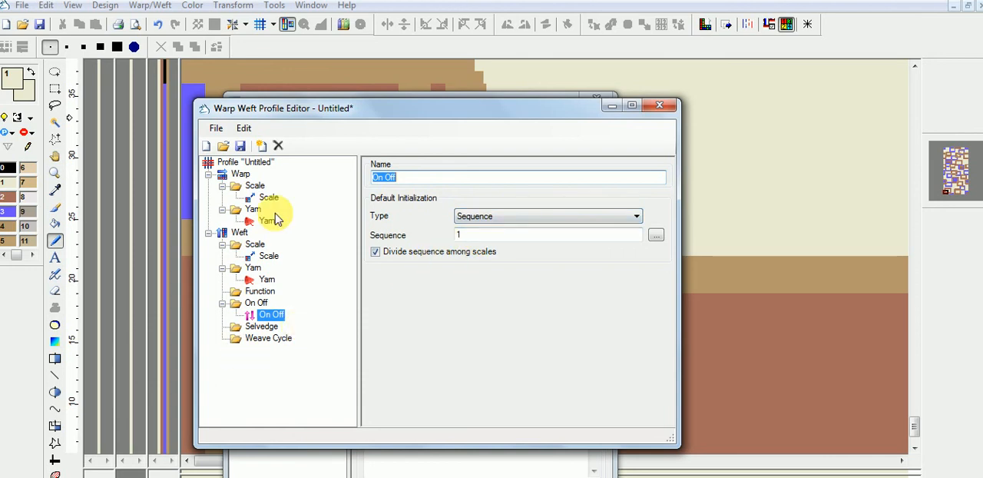
{"action": "left_click", "coordinate": [216, 128]}
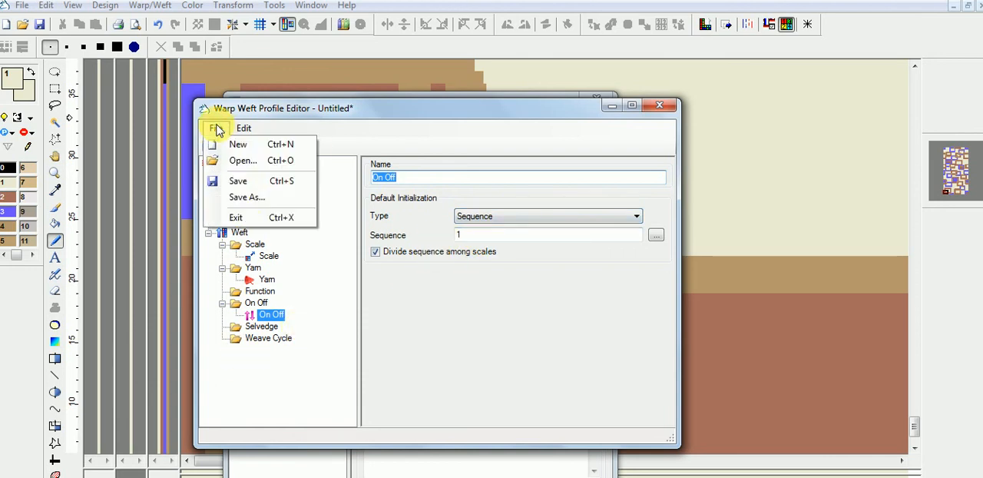
{"action": "left_click", "coordinate": [254, 198]}
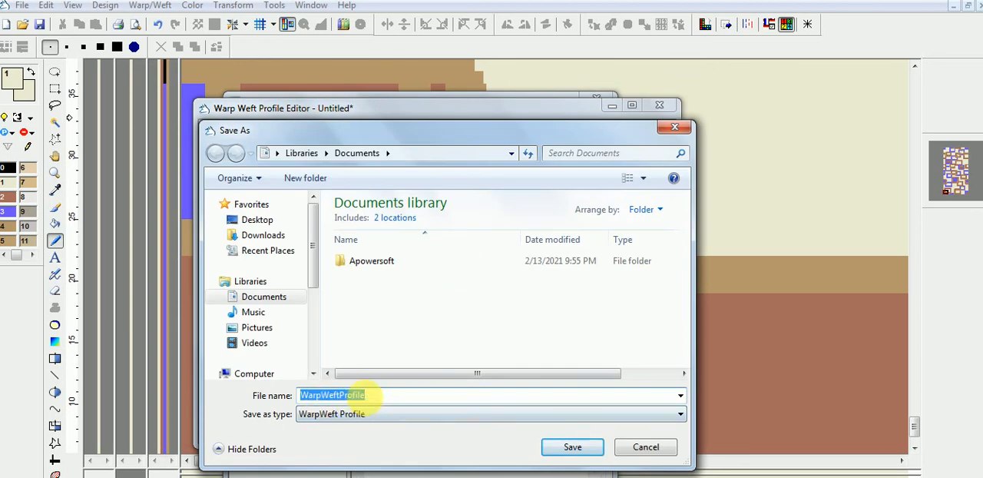
{"action": "left_click", "coordinate": [573, 449]}
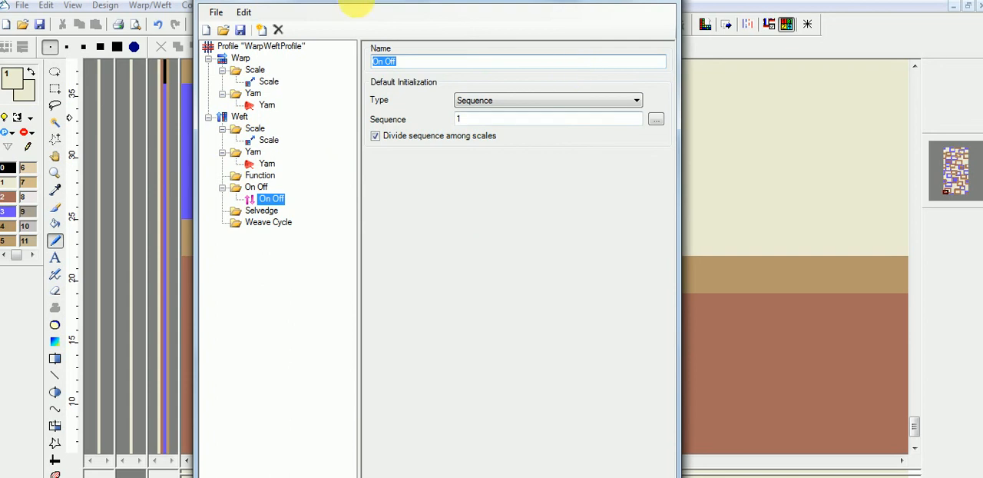
Step: Review the full warp and weft structure of the saved profile and close the profile editor
{"action": "left_click_drag", "start_coordinate": [387, 2], "coordinate": [355, 205]}
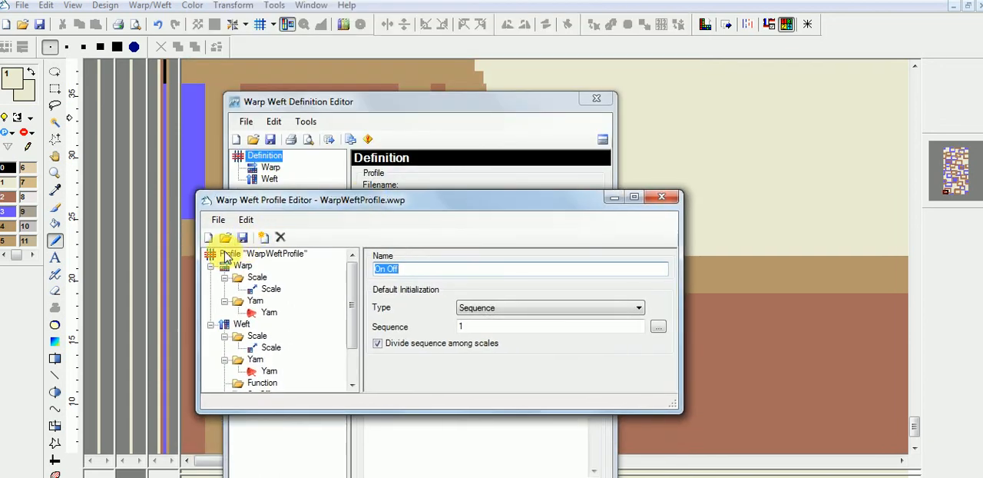
{"action": "left_click", "coordinate": [252, 256]}
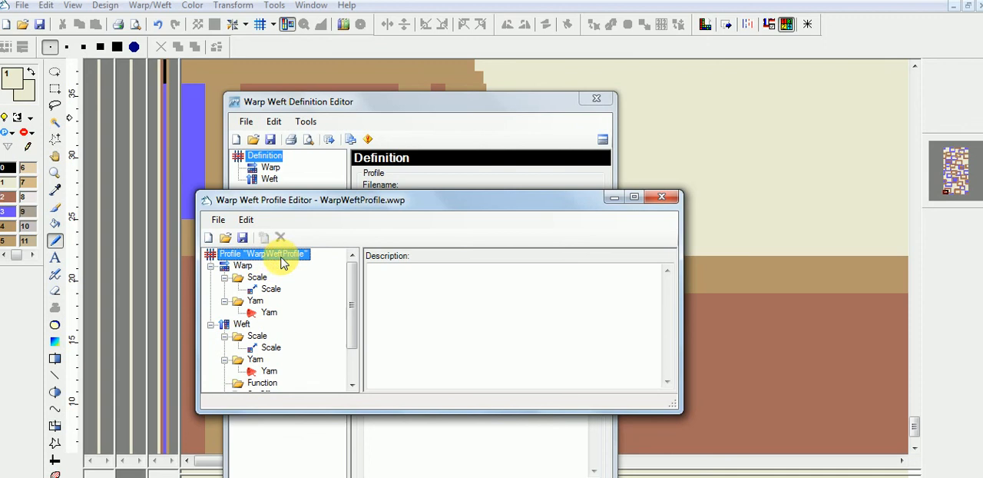
{"action": "left_click_drag", "start_coordinate": [522, 202], "coordinate": [435, 152]}
{"action": "left_click_drag", "start_coordinate": [289, 368], "coordinate": [245, 426]}
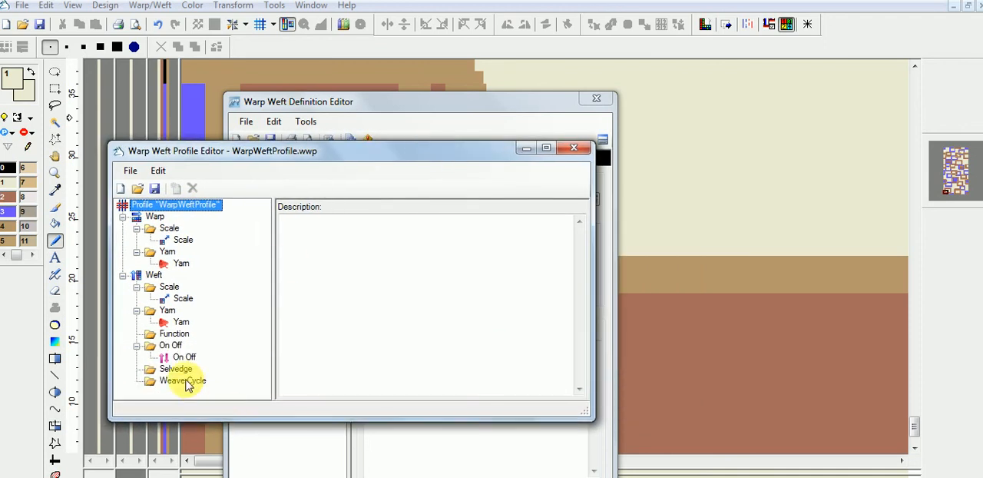
{"action": "left_click", "coordinate": [571, 148]}
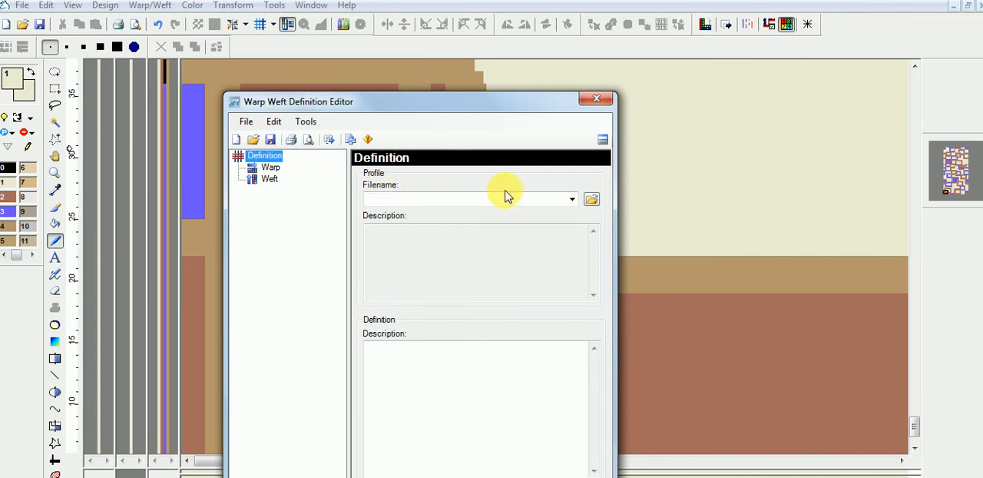
Step: Load WarpWeftProfile.wwp from the Documents library as the profile of the warp weft definition
{"action": "left_click", "coordinate": [592, 200]}
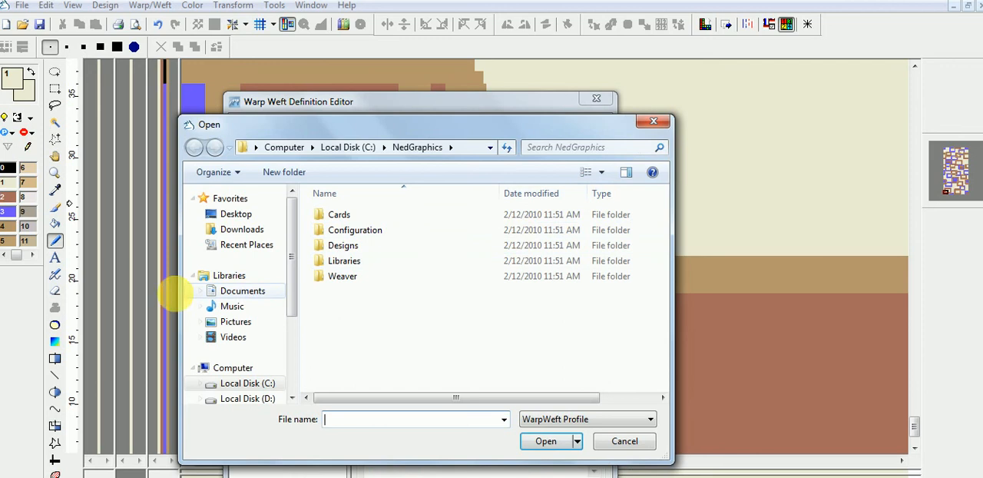
{"action": "left_click", "coordinate": [250, 290]}
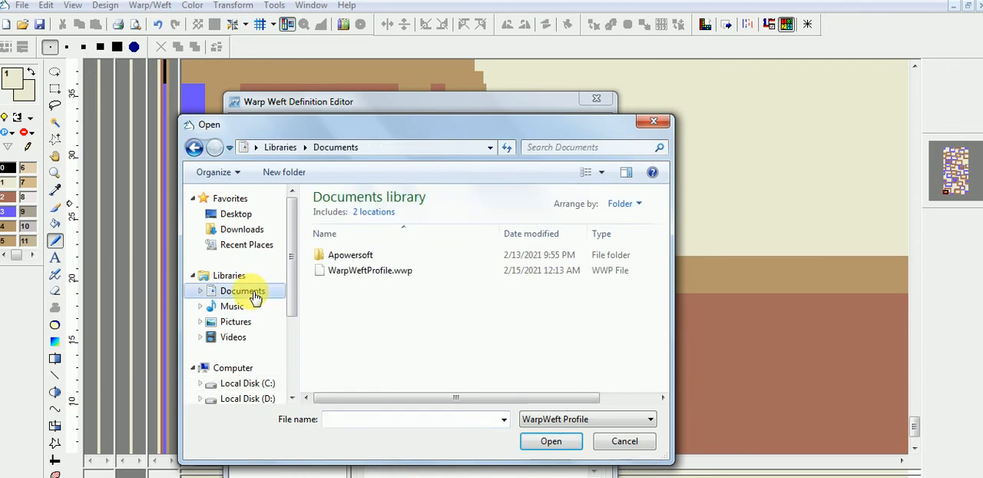
{"action": "left_click", "coordinate": [355, 273]}
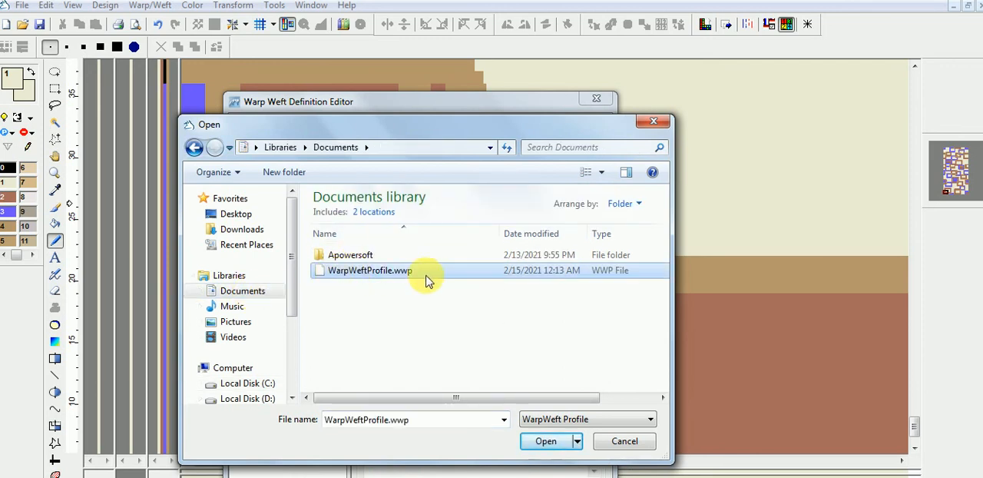
{"action": "left_click", "coordinate": [549, 442]}
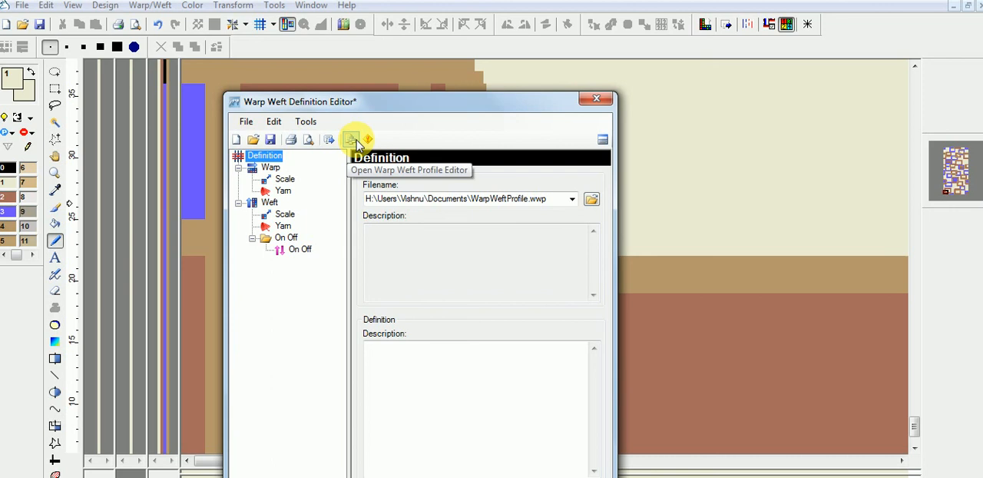
Step: Try to open the warp's Scale settings in the definition
{"action": "left_click", "coordinate": [270, 168]}
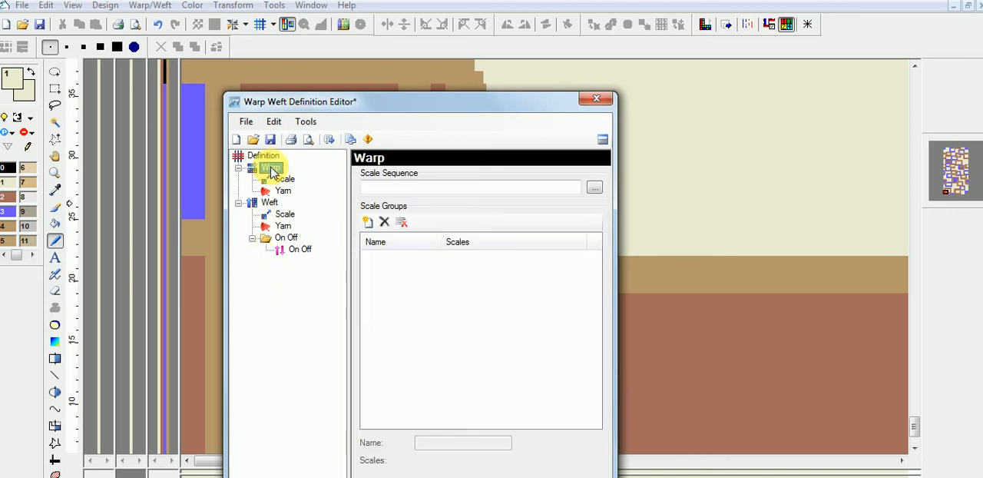
{"action": "left_click", "coordinate": [285, 179]}
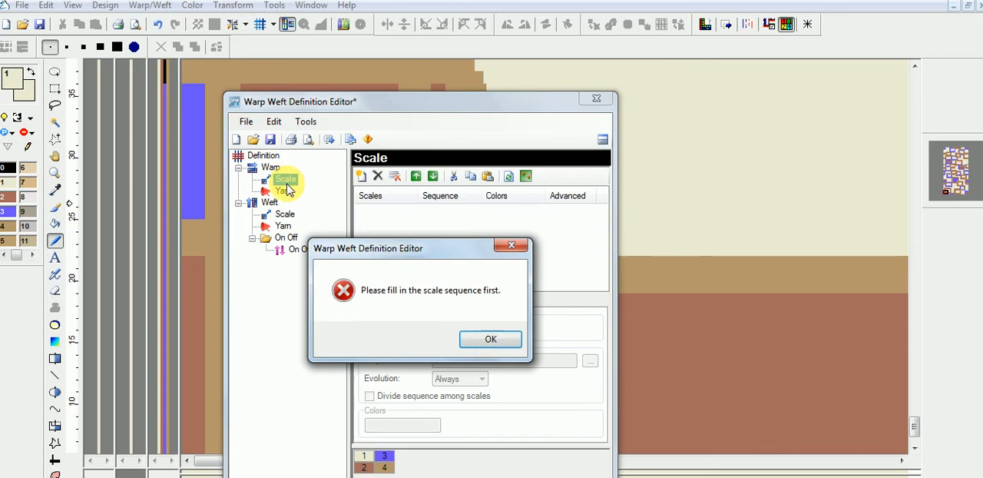
{"action": "left_click", "coordinate": [483, 337]}
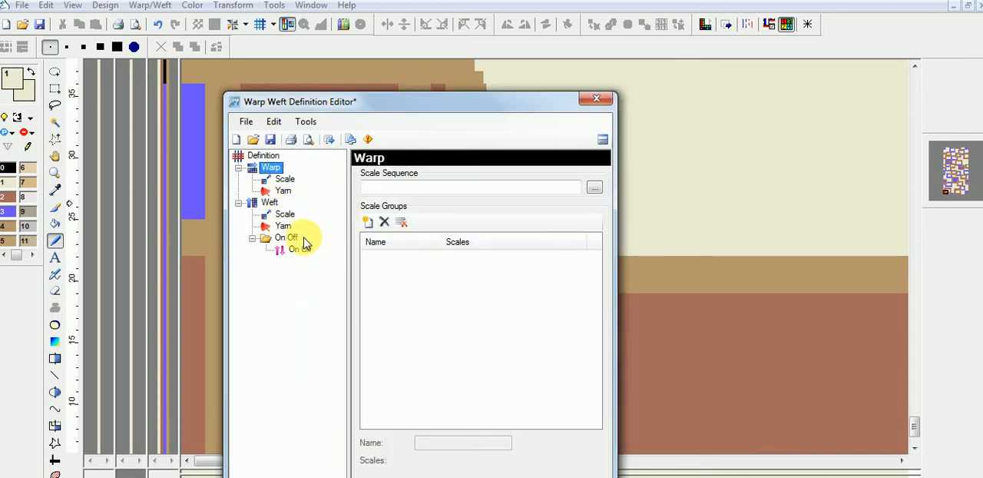
Step: Set the warp's scale sequence in the definition to 1 2
{"action": "left_click", "coordinate": [269, 202]}
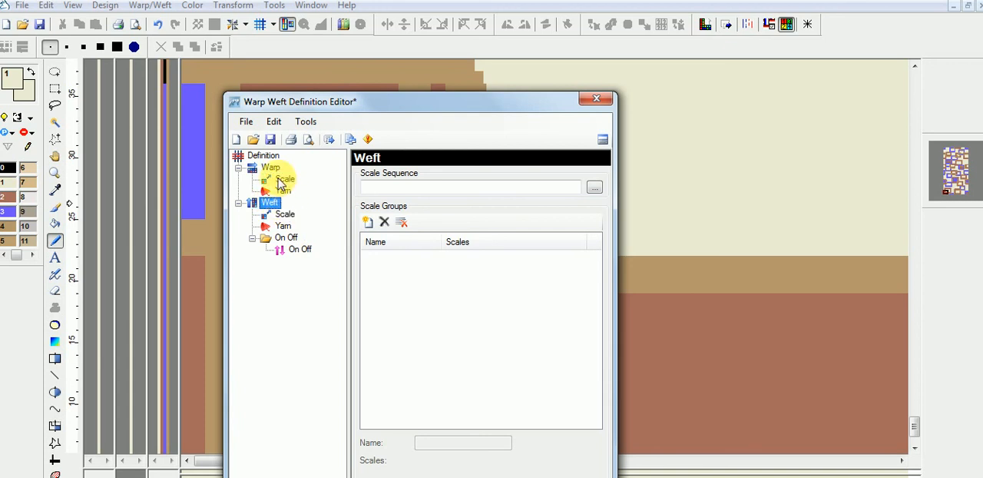
{"action": "left_click", "coordinate": [270, 168]}
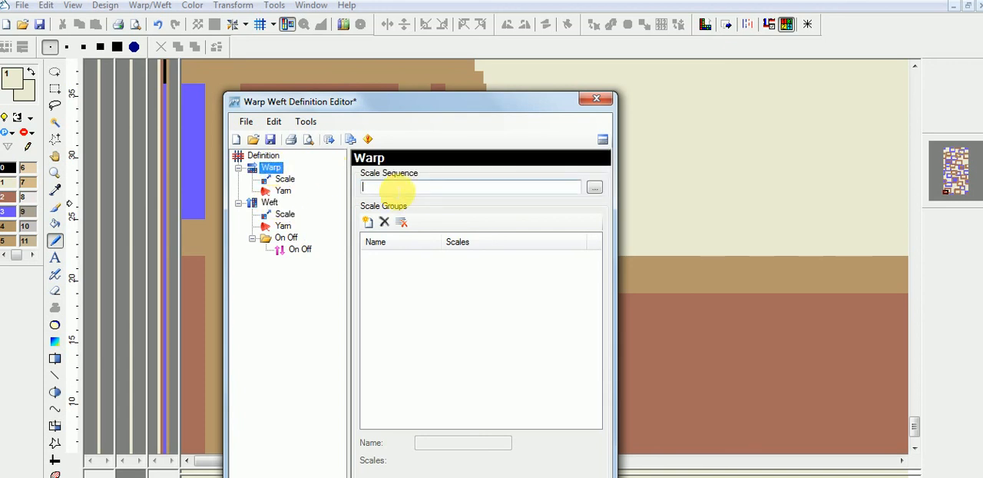
{"action": "left_click", "coordinate": [384, 185]}
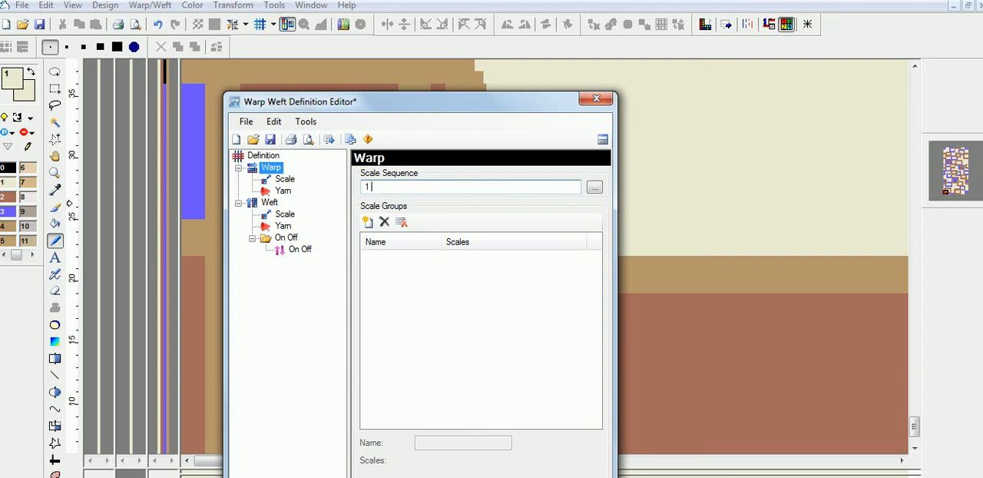
Step: Set the weft's scale sequence to 1 2, apply the definition to the design and close the definition editor
{"action": "left_click", "coordinate": [268, 204]}
{"action": "left_click", "coordinate": [382, 187]}
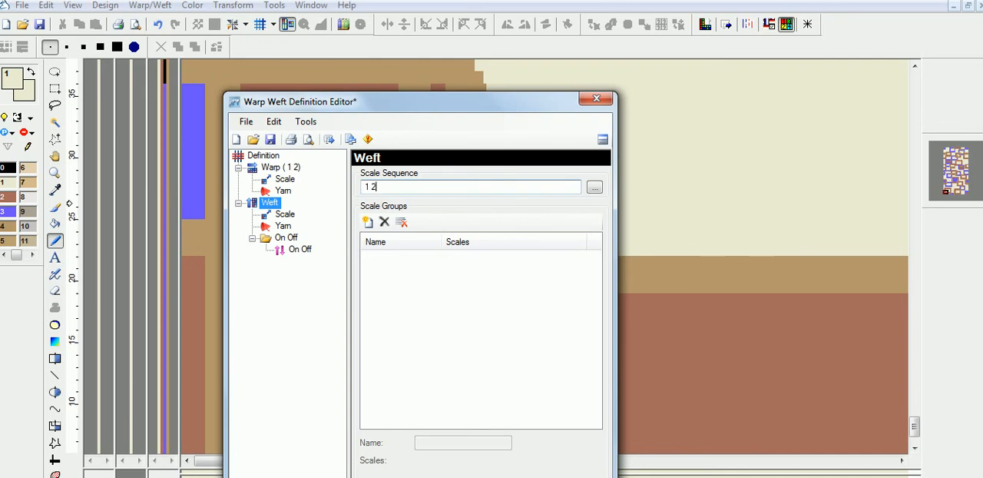
{"action": "left_click", "coordinate": [327, 139]}
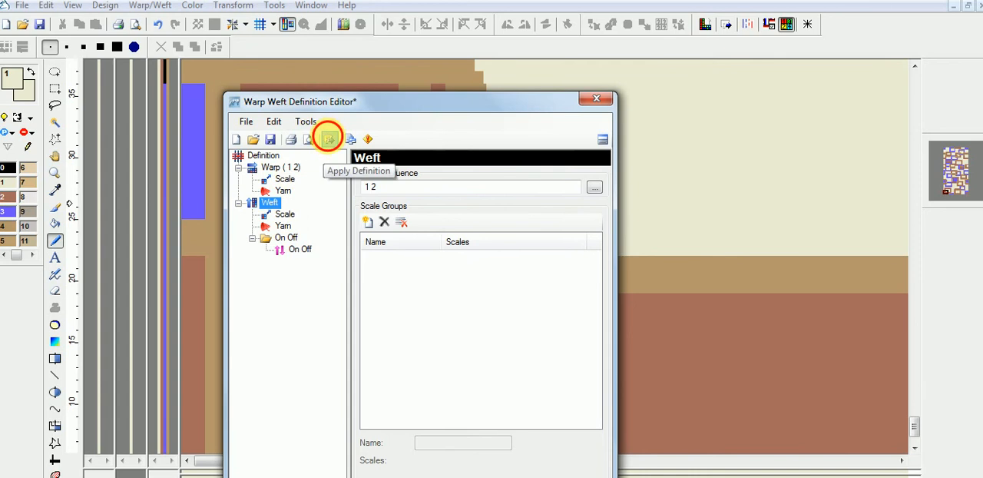
{"action": "left_click", "coordinate": [327, 139]}
{"action": "left_click", "coordinate": [102, 278]}
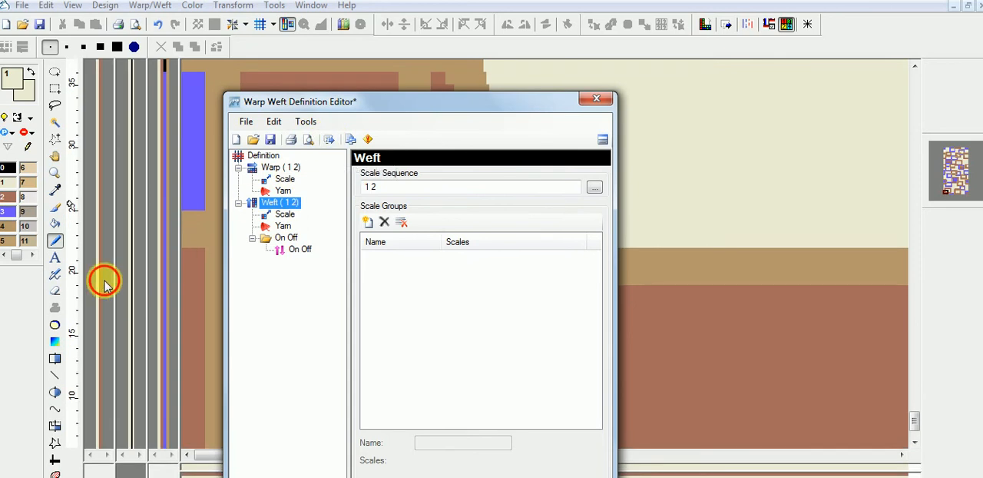
{"action": "left_click", "coordinate": [597, 98]}
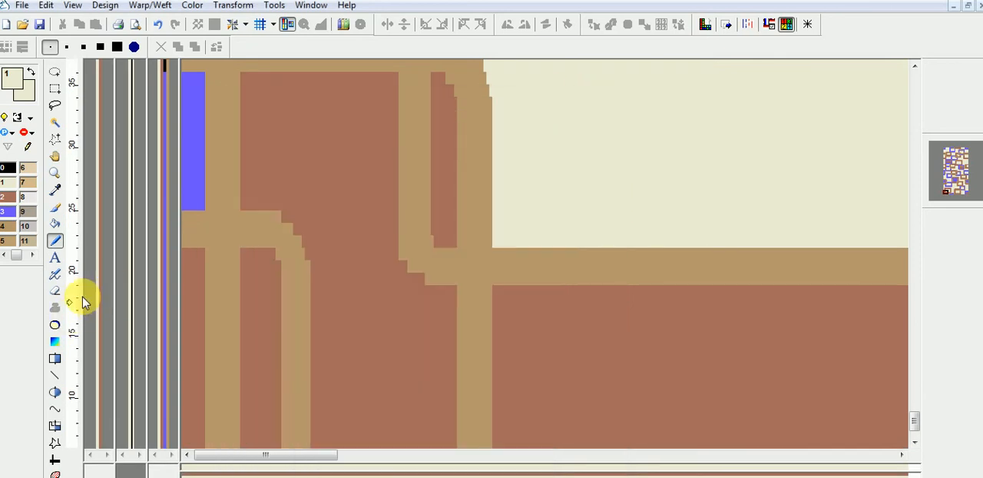
Step: Reopen the warp weft definition, set the warp's scale sequence to 1, apply the definition and close the editor
{"action": "scroll", "coordinate": [83, 298], "scroll_direction": "up", "scroll_amount": 4}
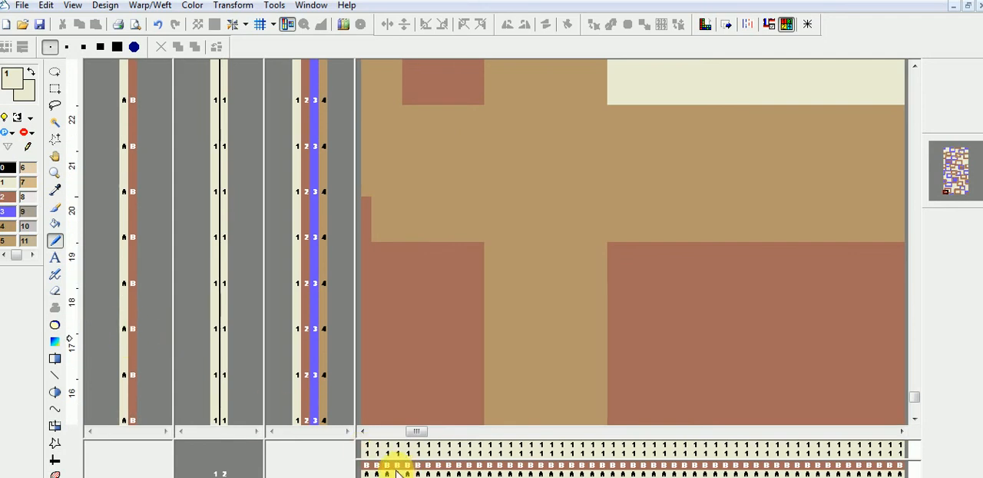
{"action": "right_click", "coordinate": [169, 359]}
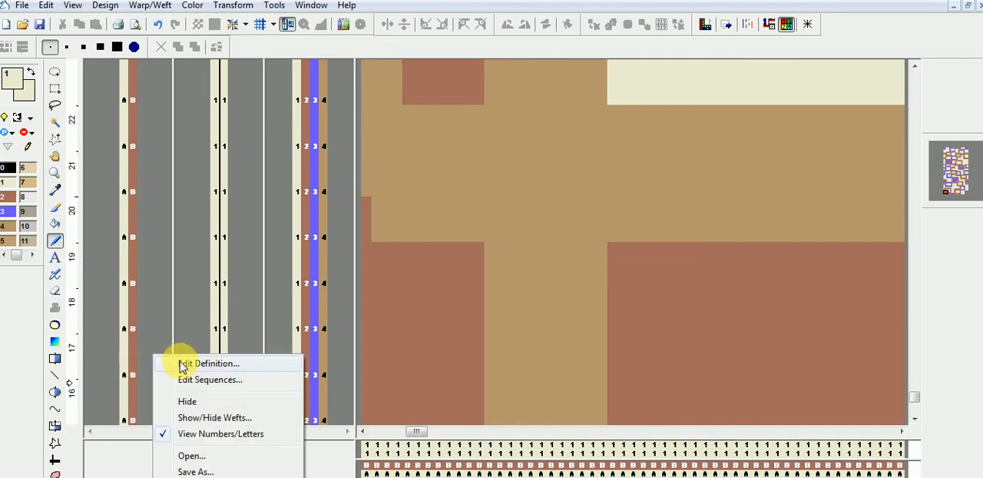
{"action": "left_click", "coordinate": [182, 365]}
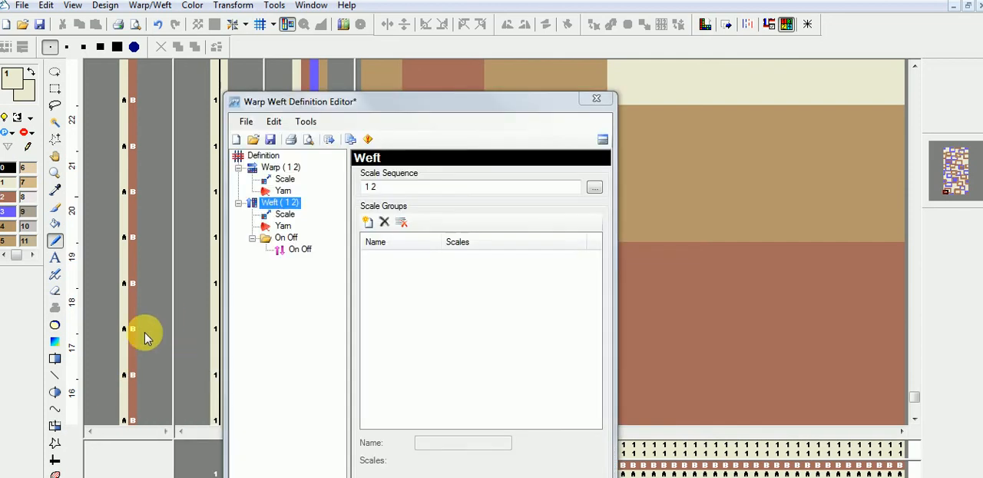
{"action": "left_click", "coordinate": [274, 168]}
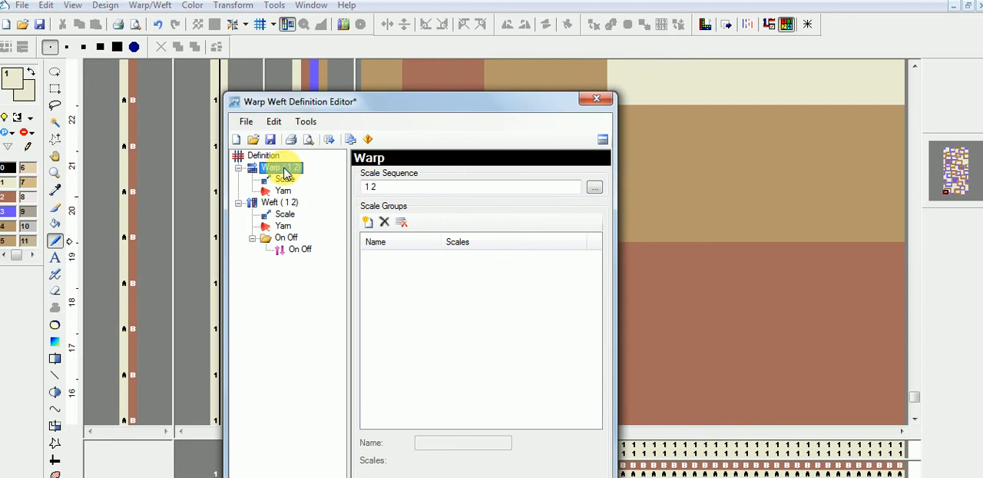
{"action": "left_click", "coordinate": [377, 187]}
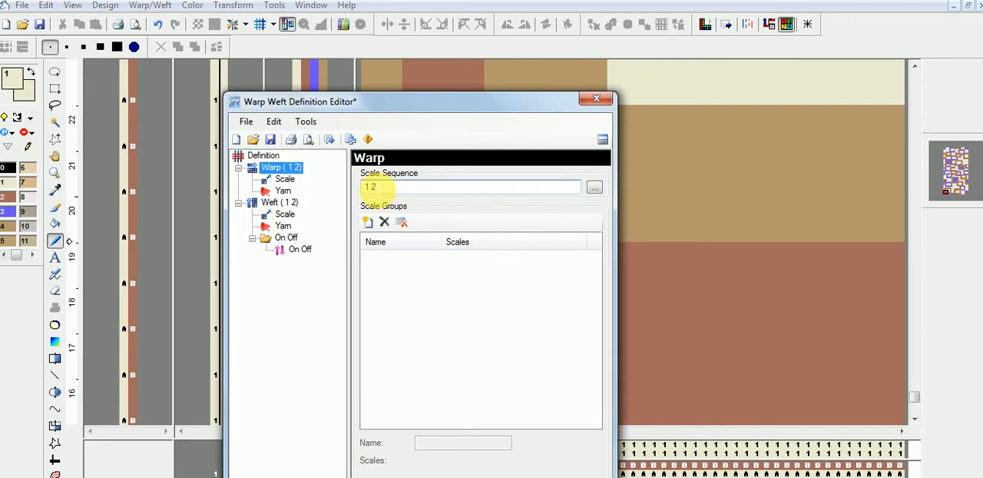
{"action": "left_click", "coordinate": [327, 139]}
{"action": "left_click", "coordinate": [596, 97]}
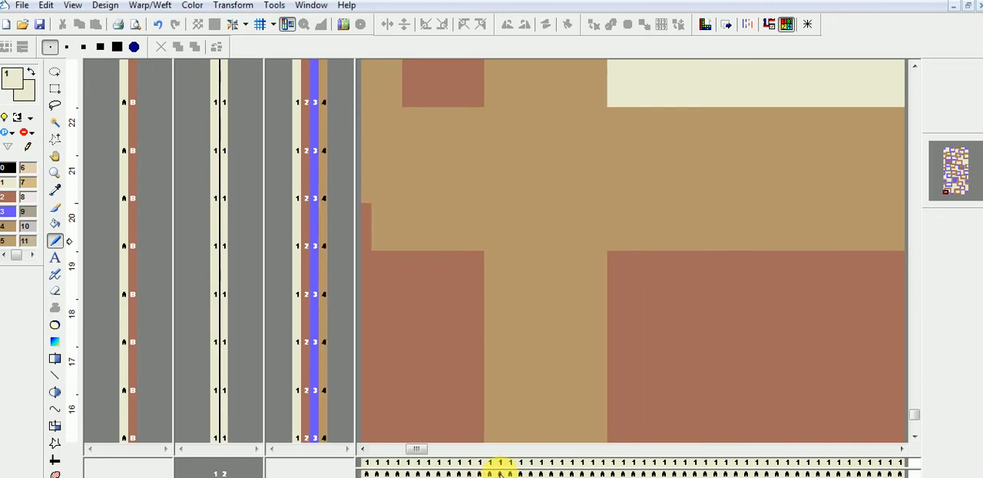
Step: Set the weft's scale sequence in the definition to 1, apply the definition and close the editor
{"action": "right_click", "coordinate": [152, 365]}
{"action": "left_click", "coordinate": [193, 376]}
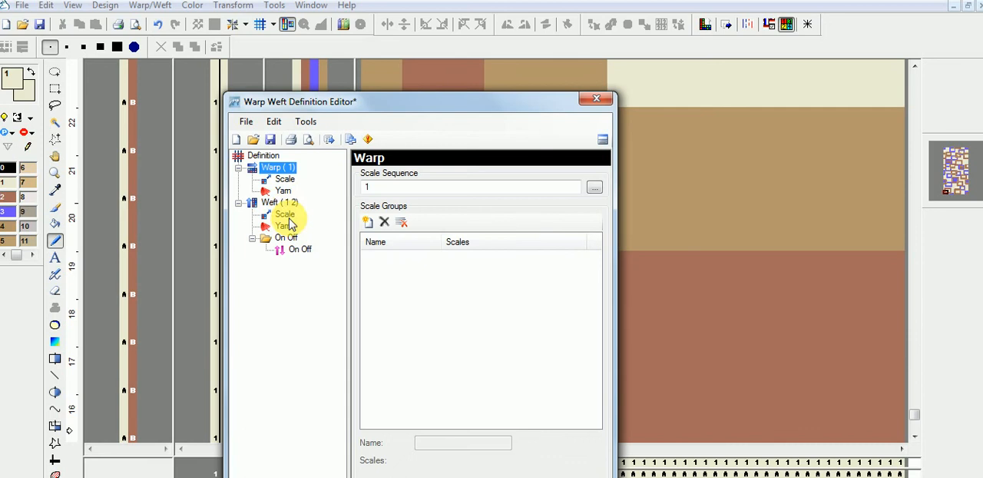
{"action": "left_click", "coordinate": [397, 187]}
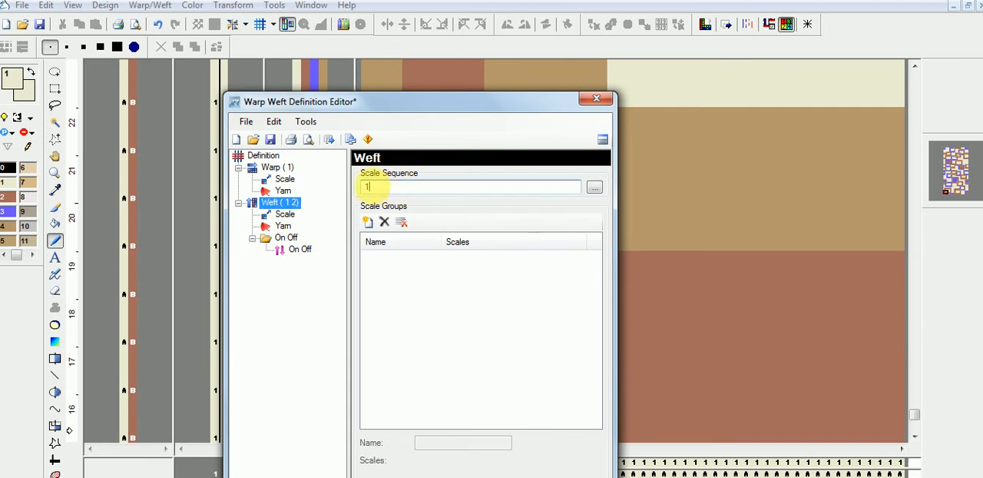
{"action": "left_click", "coordinate": [329, 140]}
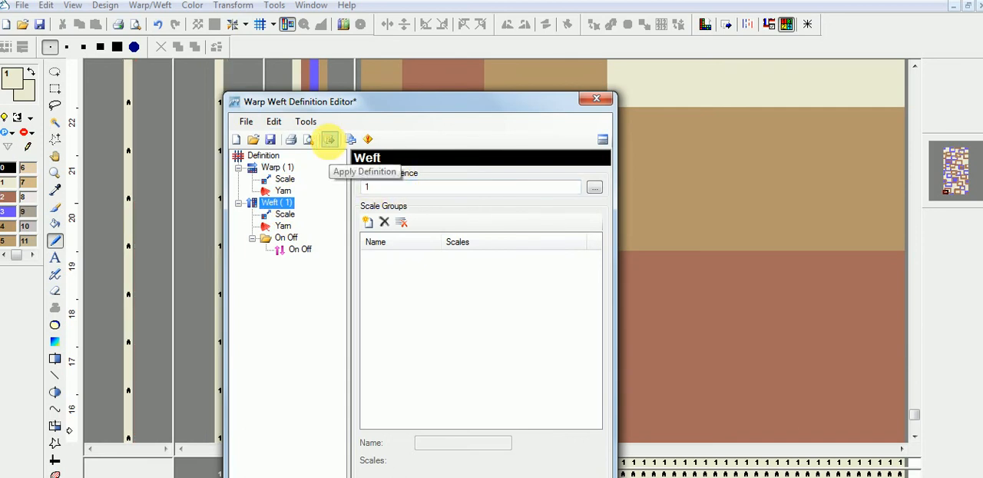
{"action": "left_click", "coordinate": [597, 98]}
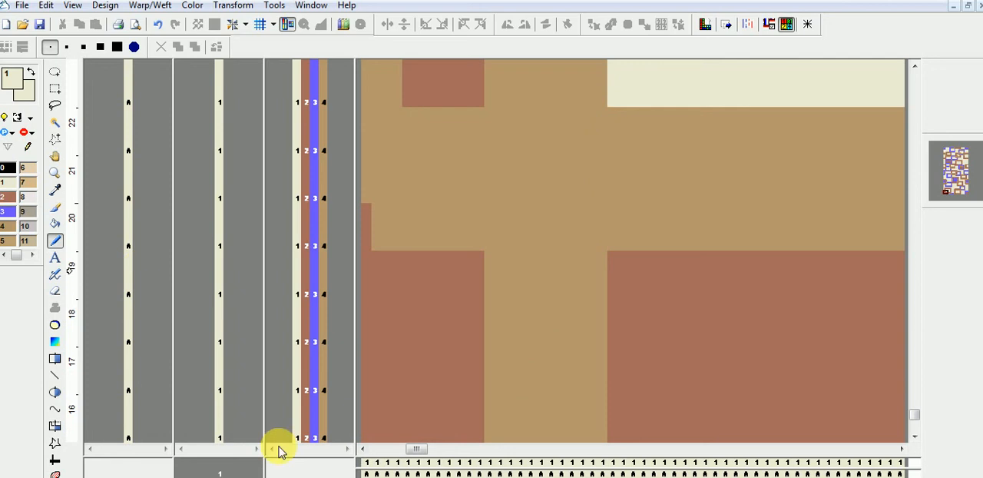
Step: Set the weft's scale sequence in the definition to 1 2 3, apply the definition and close the editor
{"action": "right_click", "coordinate": [159, 300]}
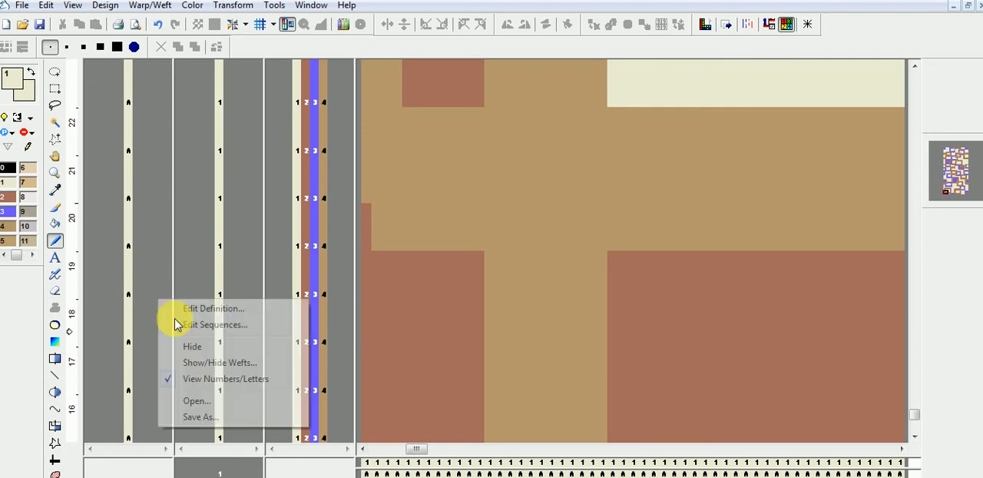
{"action": "left_click", "coordinate": [215, 307]}
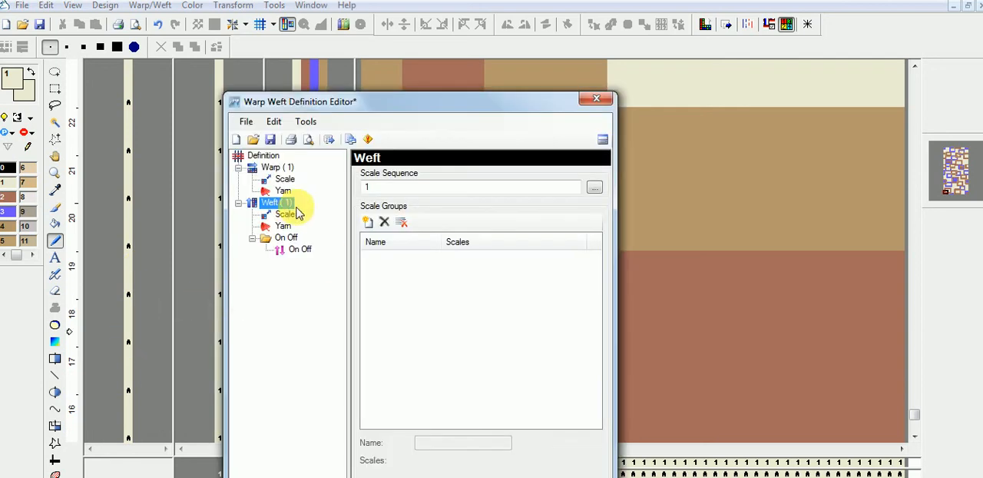
{"action": "left_click", "coordinate": [391, 186]}
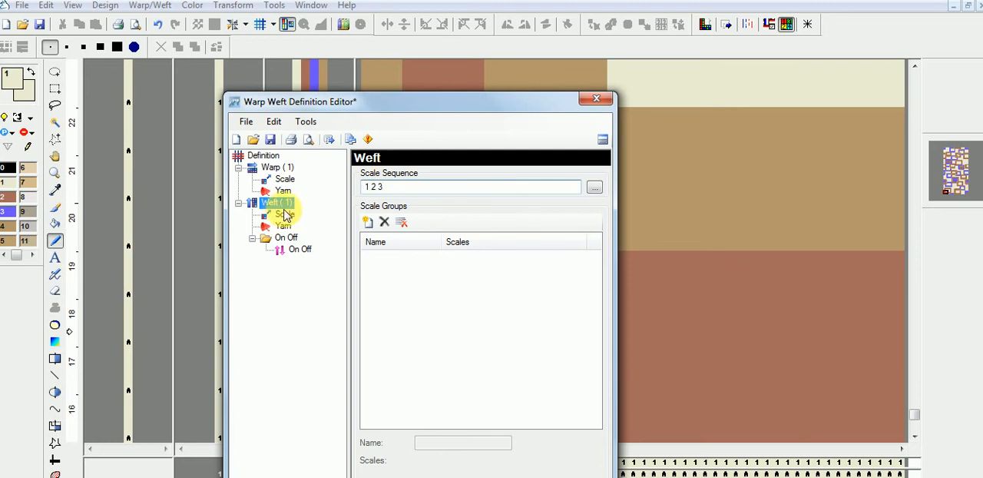
{"action": "left_click", "coordinate": [328, 139]}
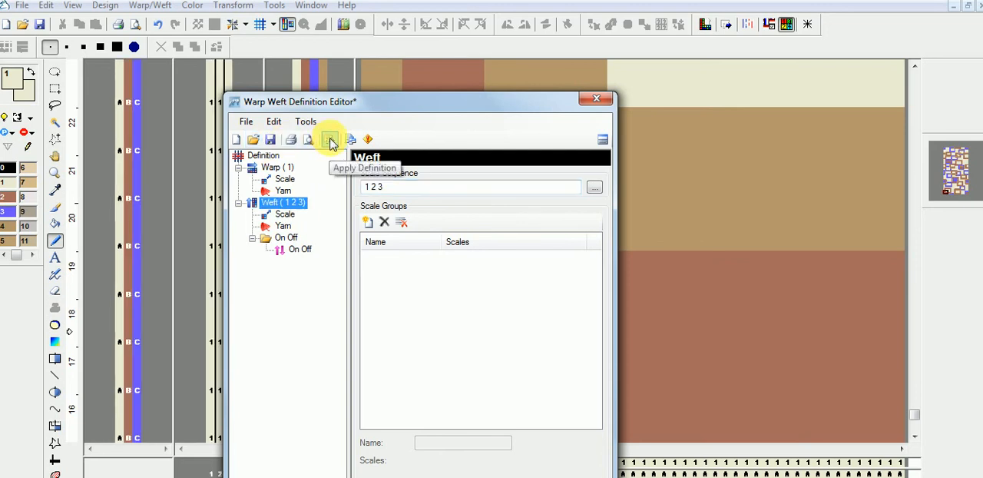
{"action": "left_click", "coordinate": [590, 97]}
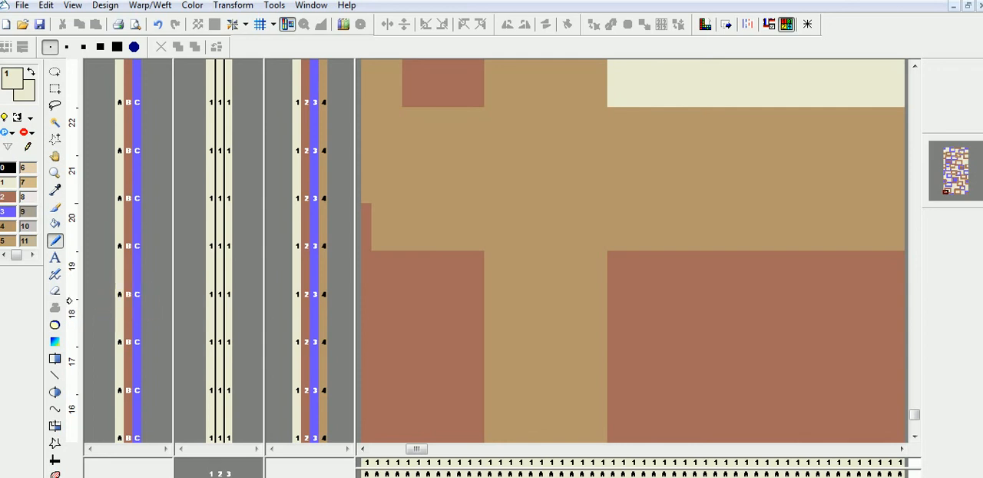
Step: Review the loaded profile and the warp and weft scale sequences in the warp weft definition, and close the editor
{"action": "right_click", "coordinate": [158, 295]}
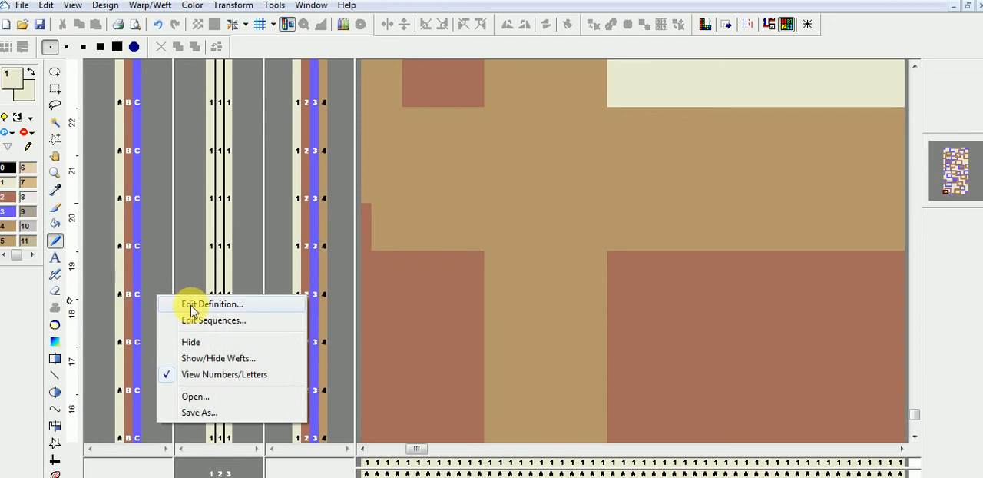
{"action": "left_click", "coordinate": [196, 305]}
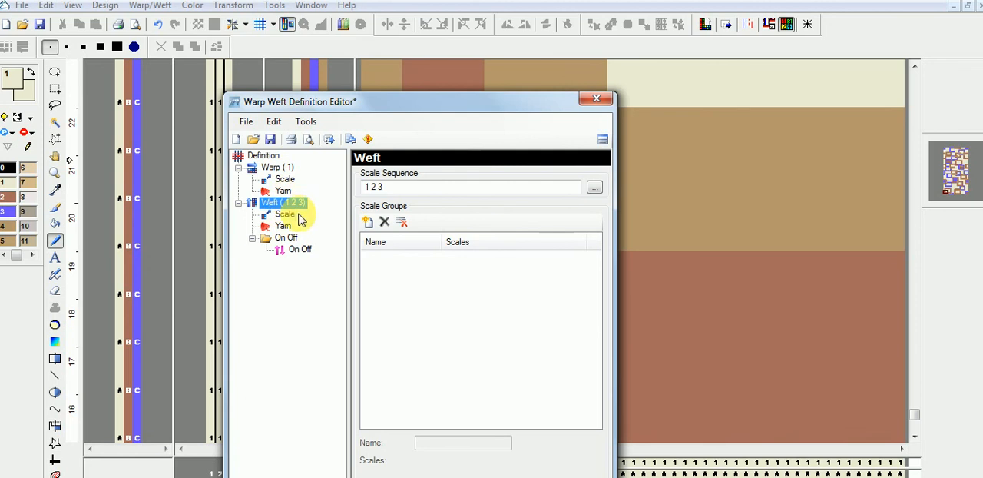
{"action": "left_click", "coordinate": [598, 100]}
{"action": "right_click", "coordinate": [158, 168]}
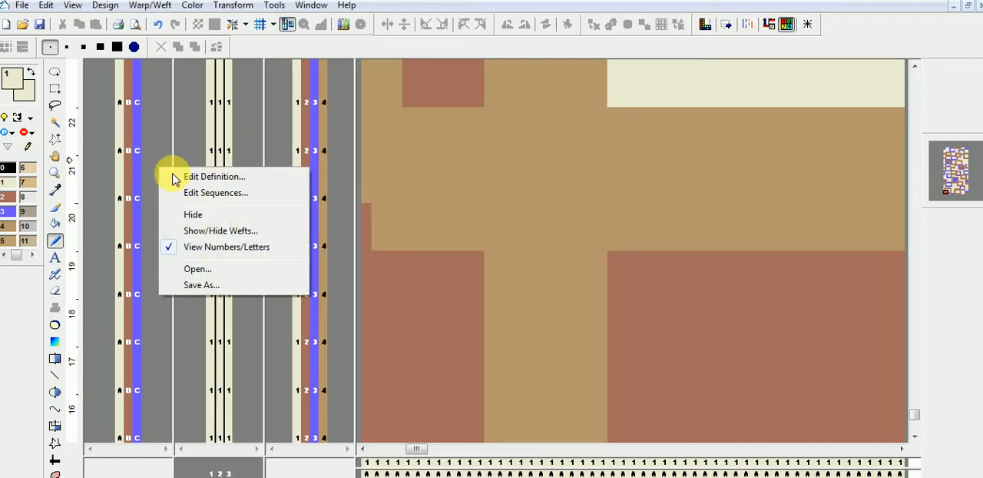
{"action": "left_click", "coordinate": [208, 178]}
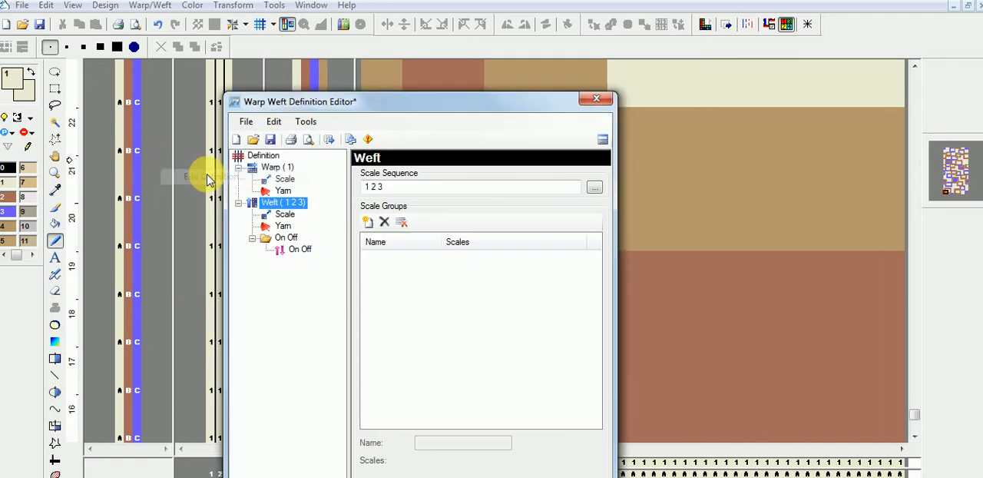
{"action": "left_click", "coordinate": [596, 100]}
{"action": "right_click", "coordinate": [158, 186]}
{"action": "left_click", "coordinate": [207, 199]}
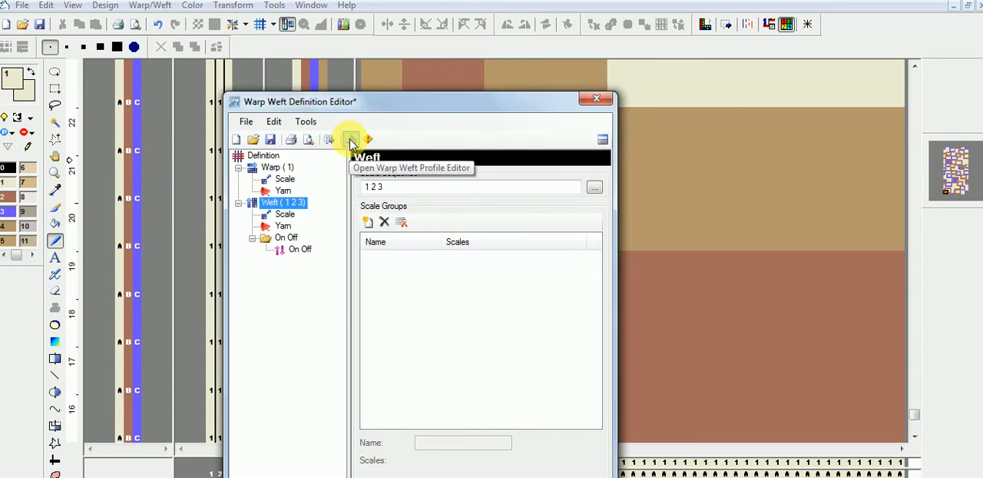
{"action": "left_click", "coordinate": [260, 156]}
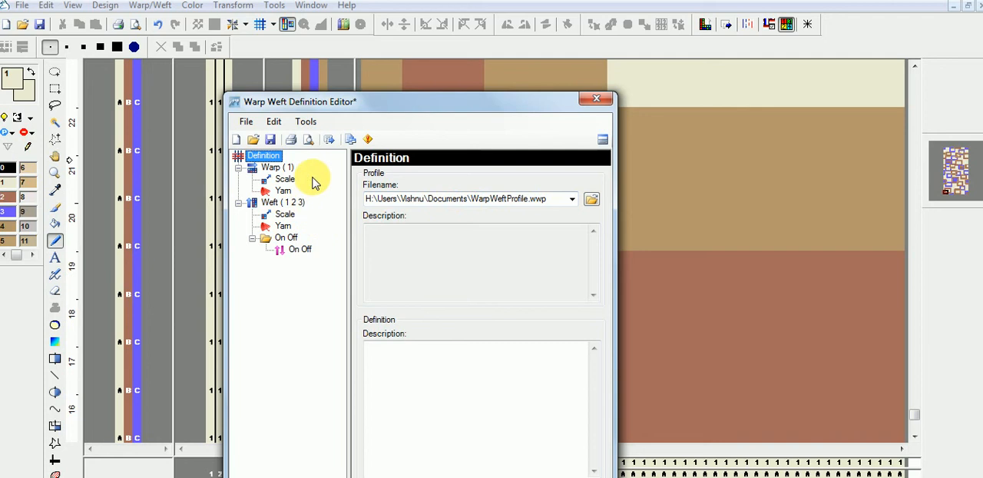
{"action": "left_click", "coordinate": [276, 167]}
{"action": "left_click", "coordinate": [269, 202]}
{"action": "left_click", "coordinate": [273, 168]}
{"action": "left_click", "coordinate": [269, 202]}
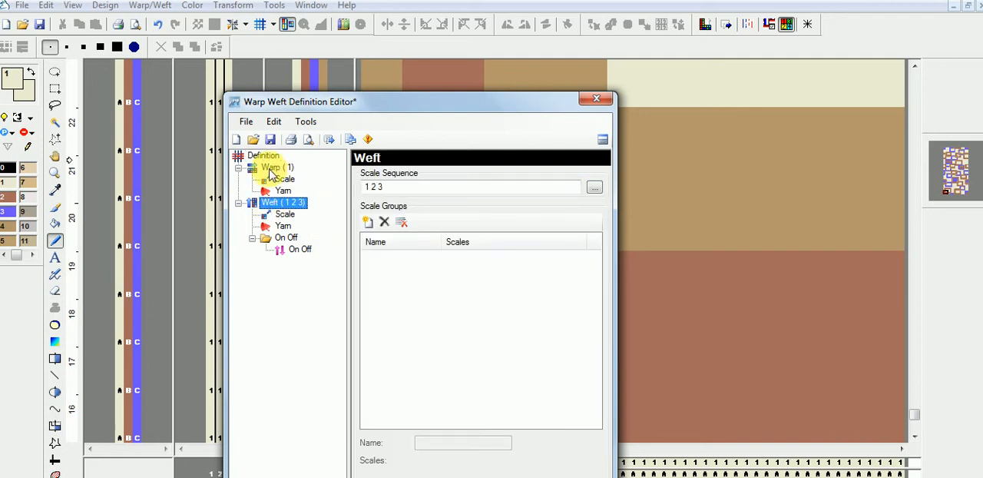
{"action": "left_click", "coordinate": [597, 101]}
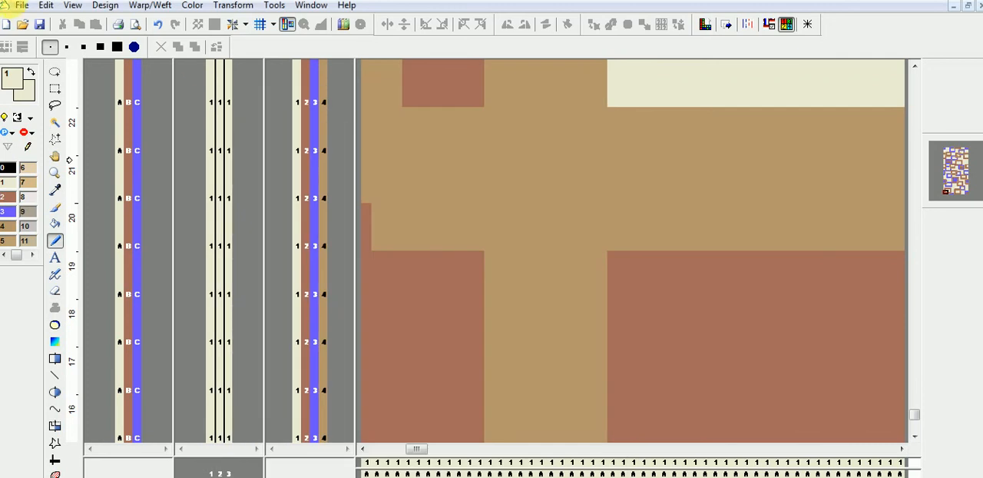
{"action": "left_click", "coordinate": [21, 8]}
{"action": "left_click", "coordinate": [61, 126]}
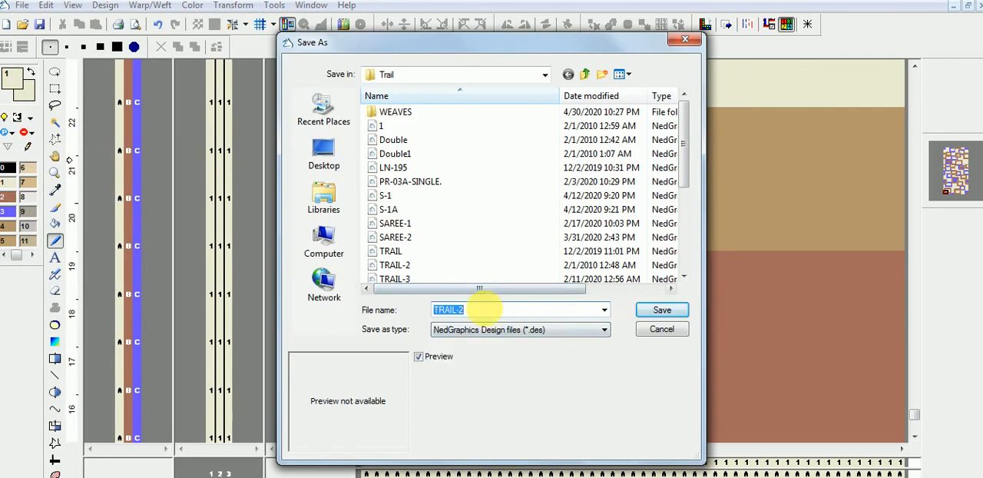
{"action": "left_click", "coordinate": [676, 332]}
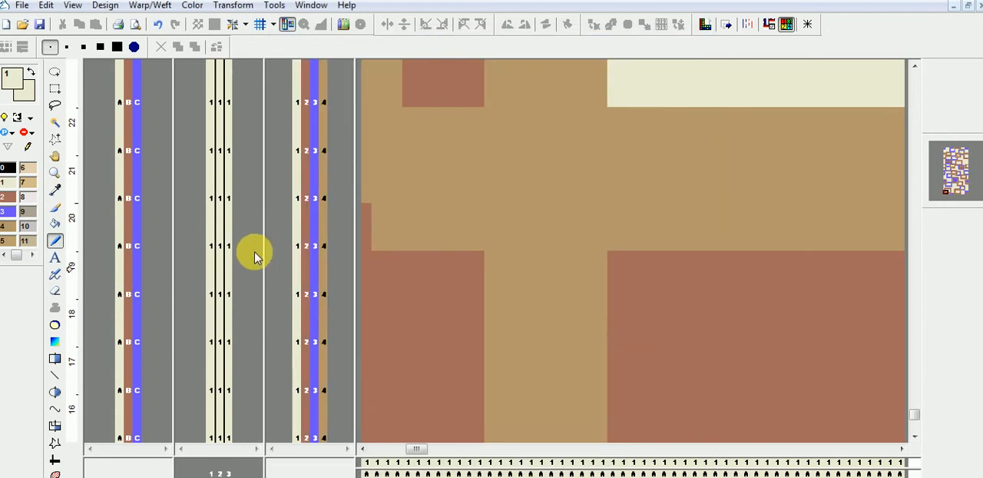
Step: Reopen the warp weft definition, check the weft's Scale settings, set the weft's scale sequence to 1 and apply the definition
{"action": "right_click", "coordinate": [161, 245]}
{"action": "left_click", "coordinate": [181, 250]}
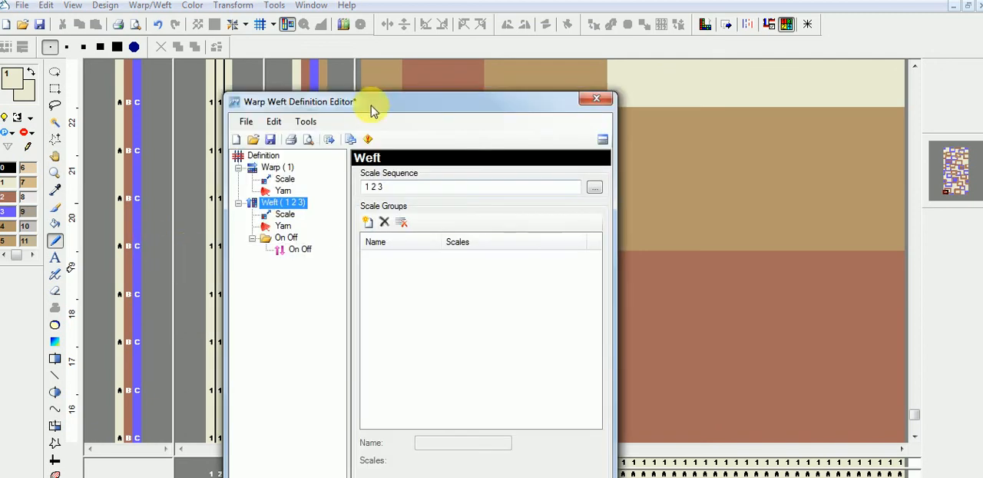
{"action": "left_click_drag", "start_coordinate": [368, 107], "coordinate": [411, 82]}
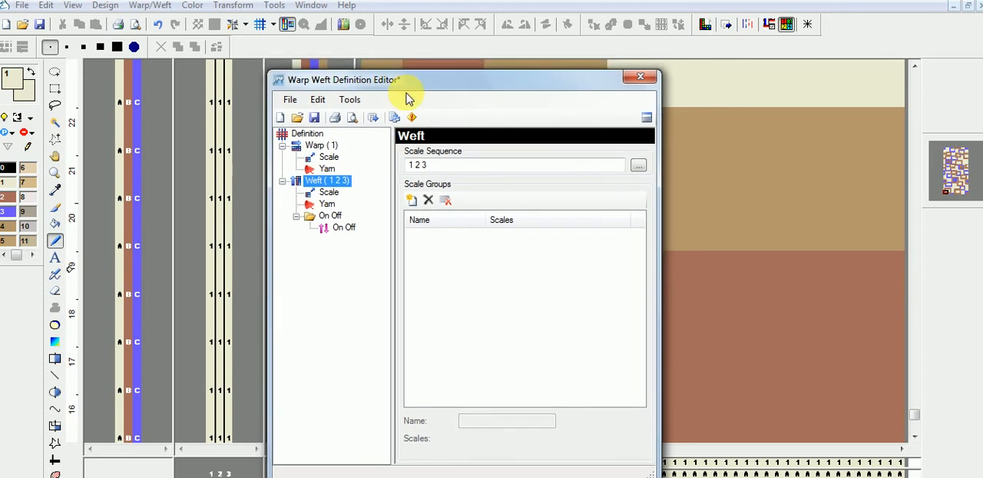
{"action": "left_click", "coordinate": [328, 194]}
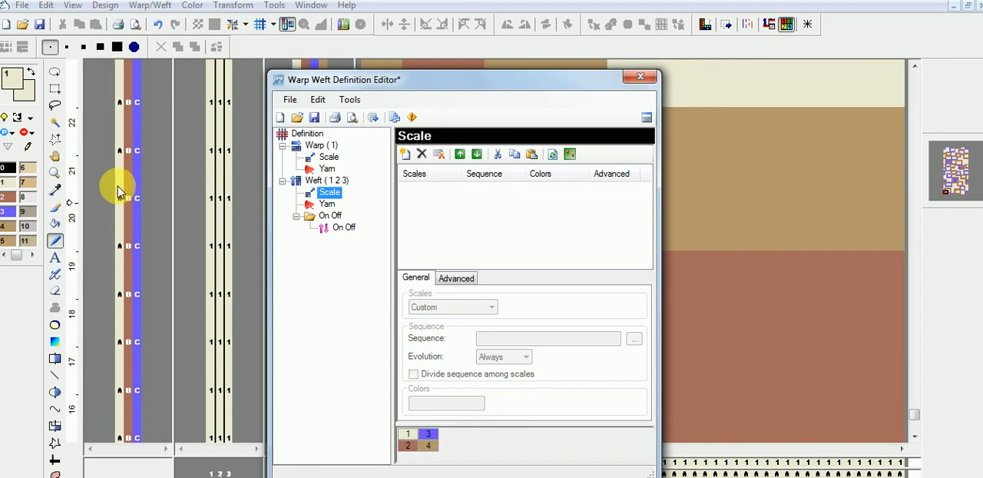
{"action": "left_click", "coordinate": [326, 180]}
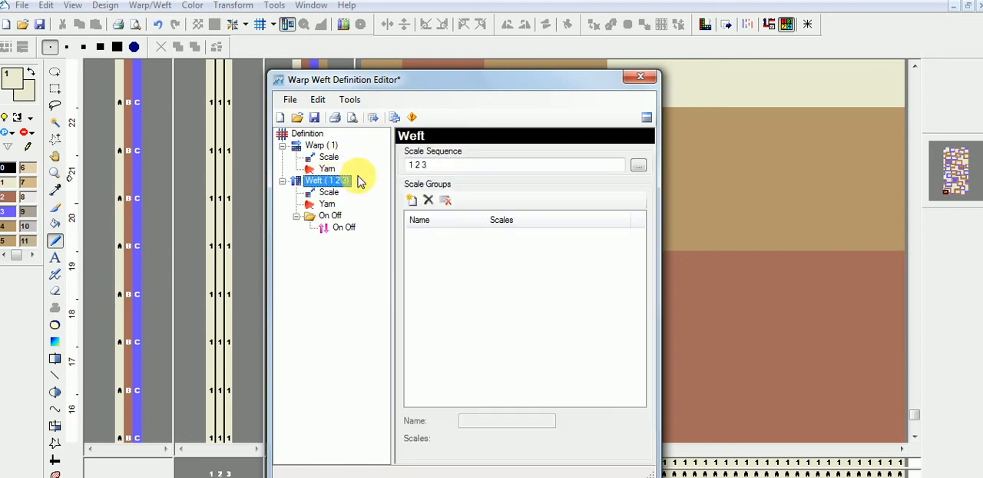
{"action": "left_click", "coordinate": [426, 164]}
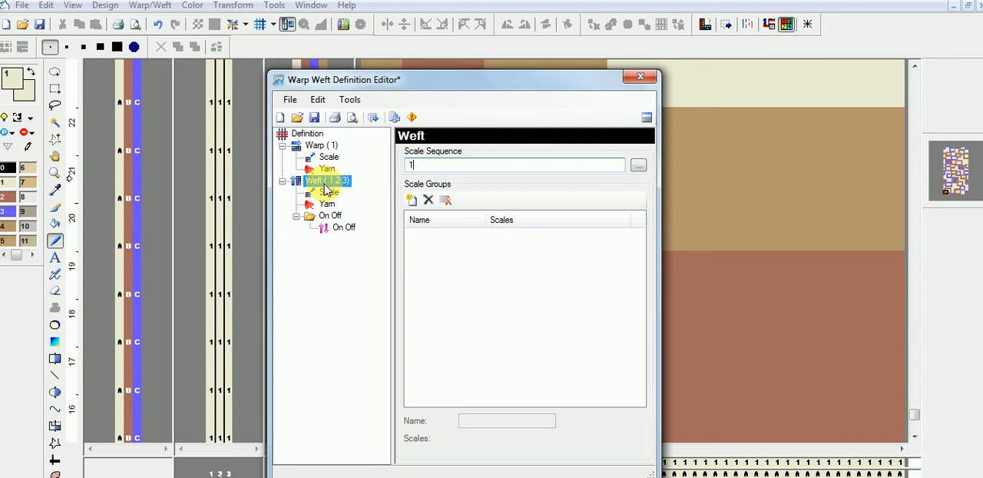
{"action": "left_click", "coordinate": [374, 116]}
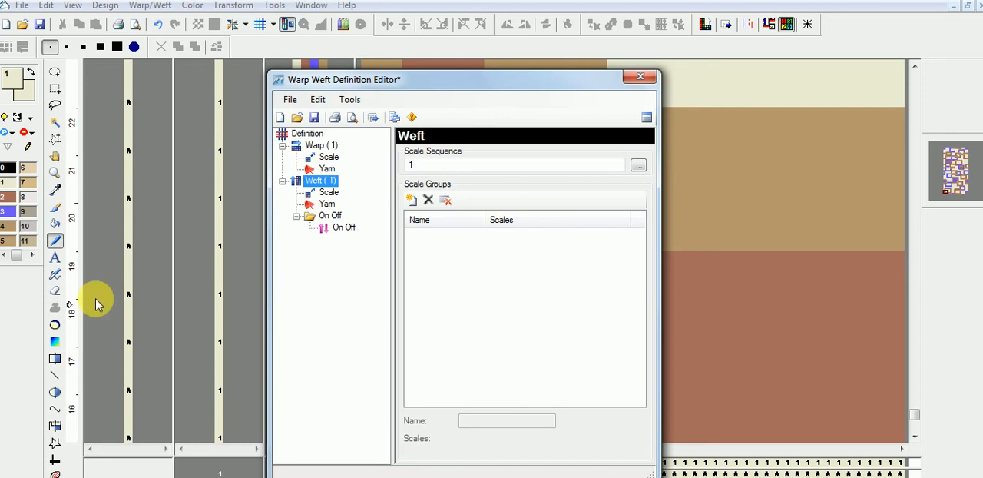
Step: Add a weft yarn entry for all scales with the sequence 1 2, apply the definition and close the editor
{"action": "left_click", "coordinate": [166, 413]}
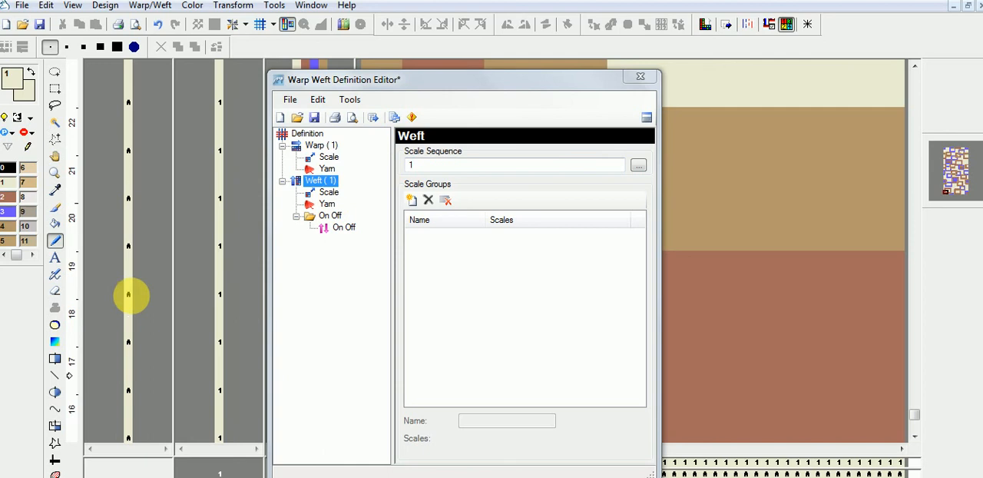
{"action": "left_click", "coordinate": [328, 205]}
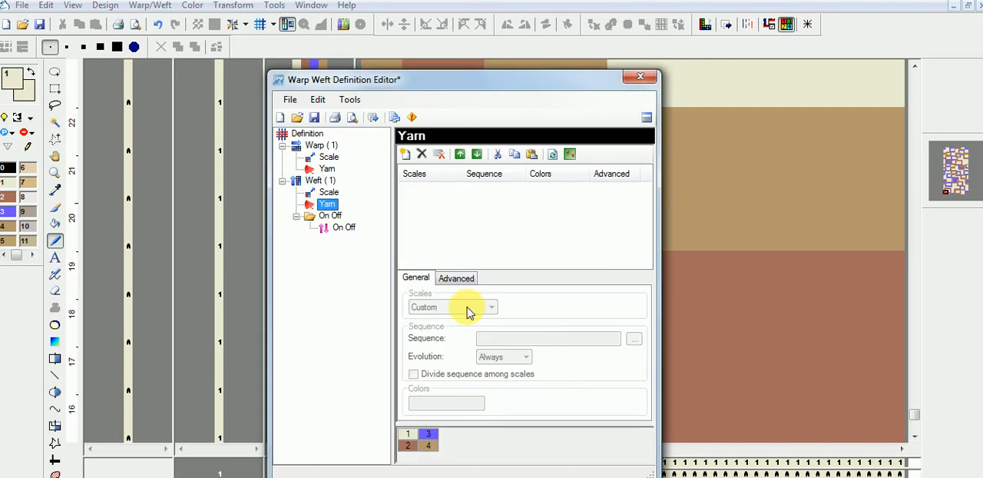
{"action": "left_click", "coordinate": [405, 156]}
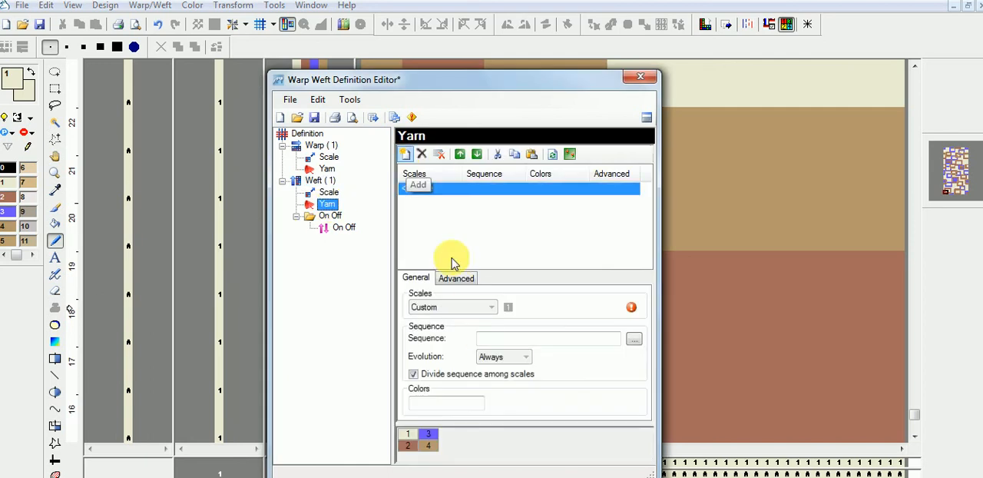
{"action": "left_click", "coordinate": [508, 307]}
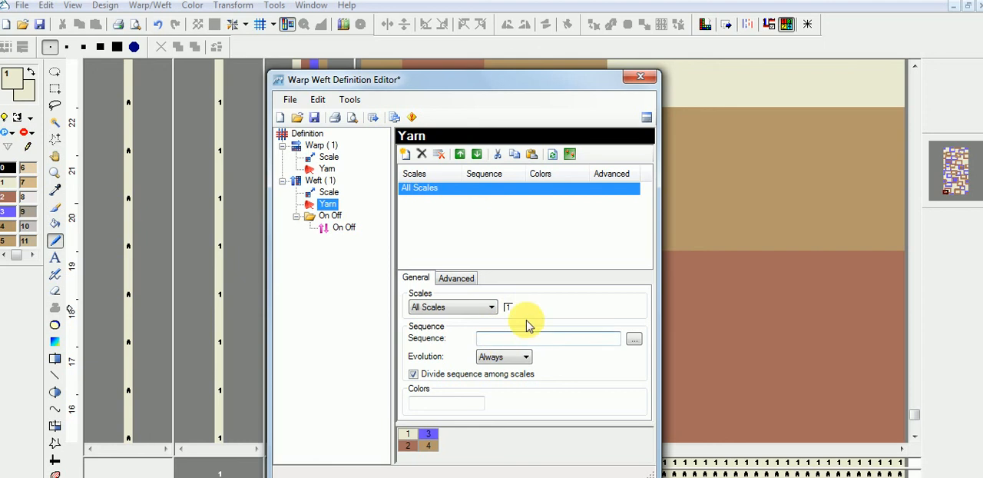
{"action": "left_click", "coordinate": [529, 338]}
{"action": "type", "text": "1 2"}
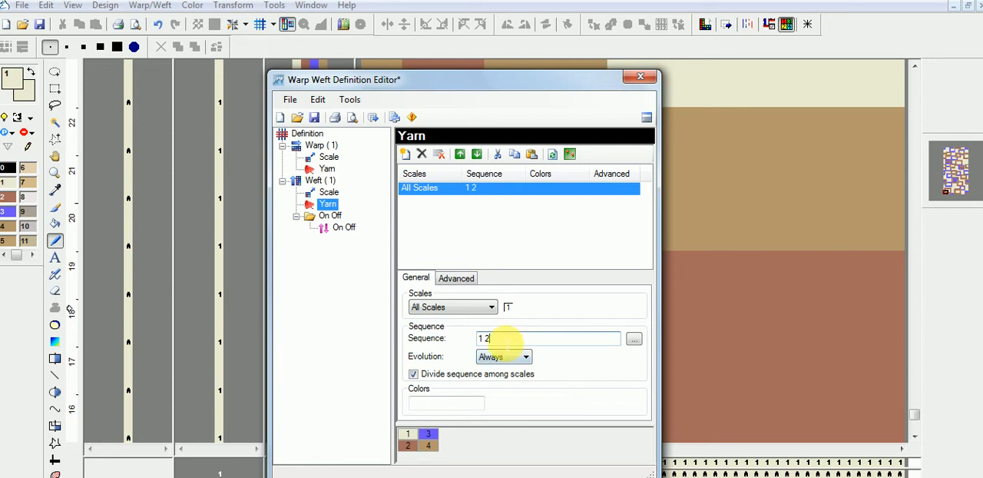
{"action": "left_click", "coordinate": [138, 393]}
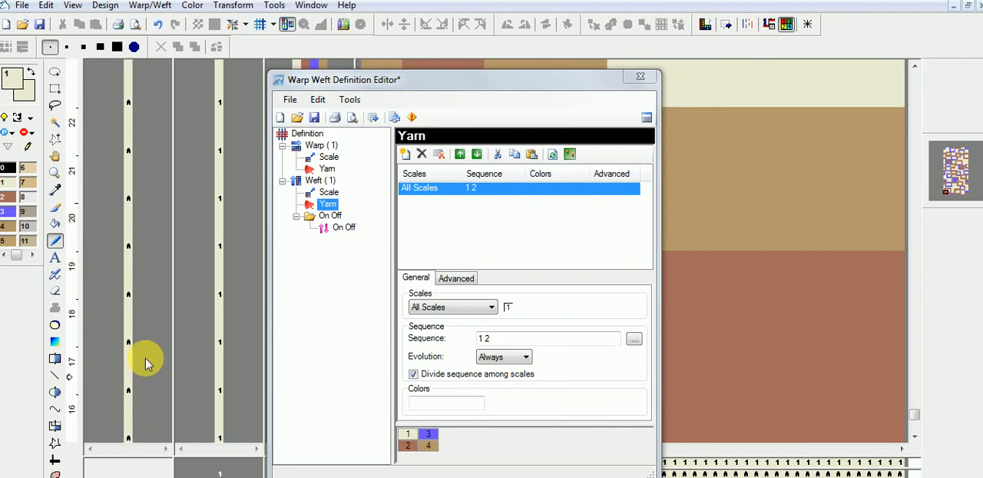
{"action": "left_click", "coordinate": [372, 116]}
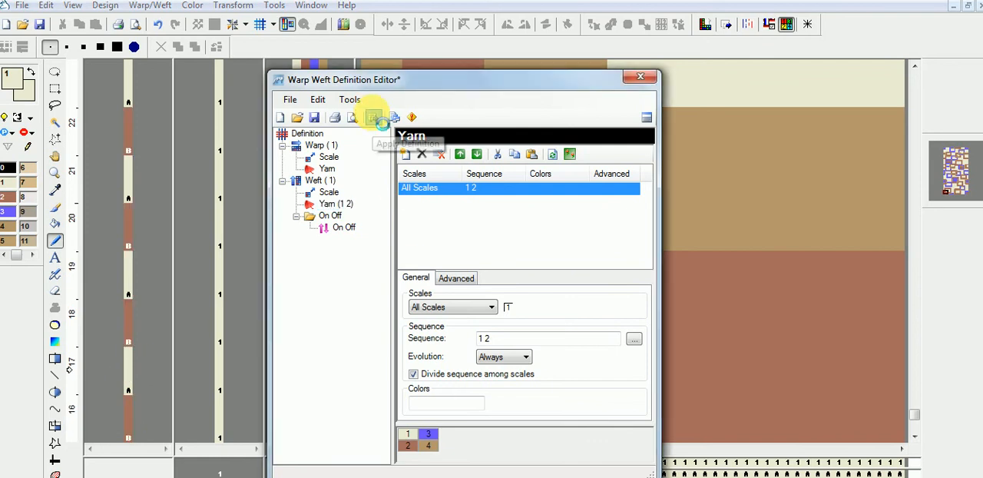
{"action": "left_click", "coordinate": [637, 77]}
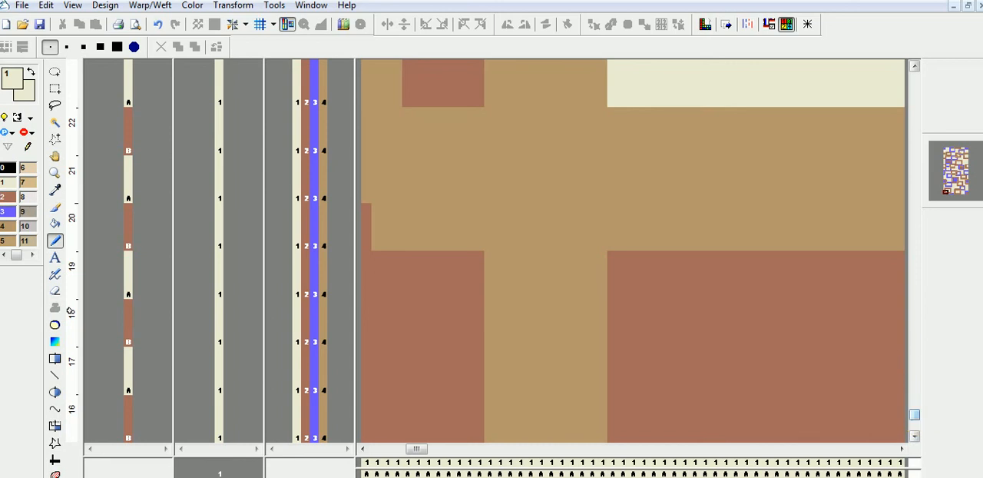
Step: Reopen the warp weft definition, set the weft's yarn sequence to 1 2 3 and apply the definition
{"action": "left_click_drag", "start_coordinate": [919, 417], "coordinate": [917, 433]}
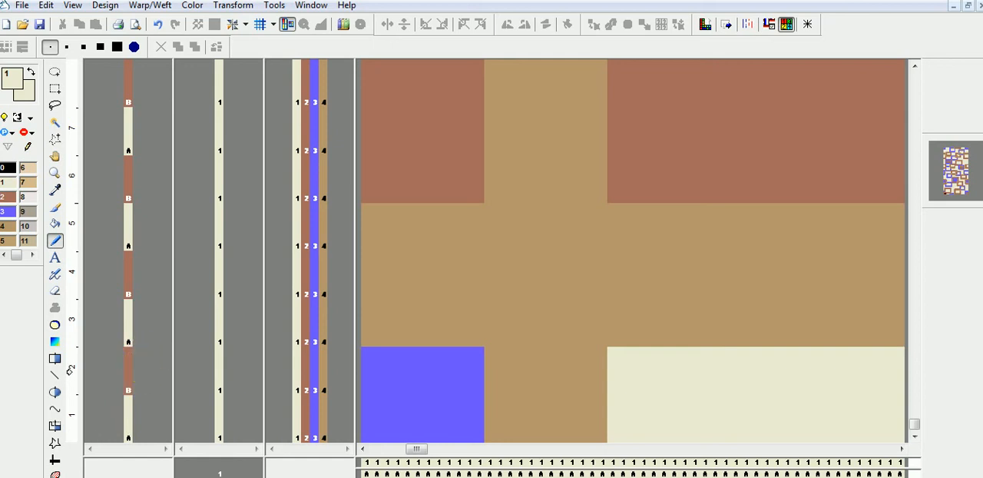
{"action": "right_click", "coordinate": [149, 394]}
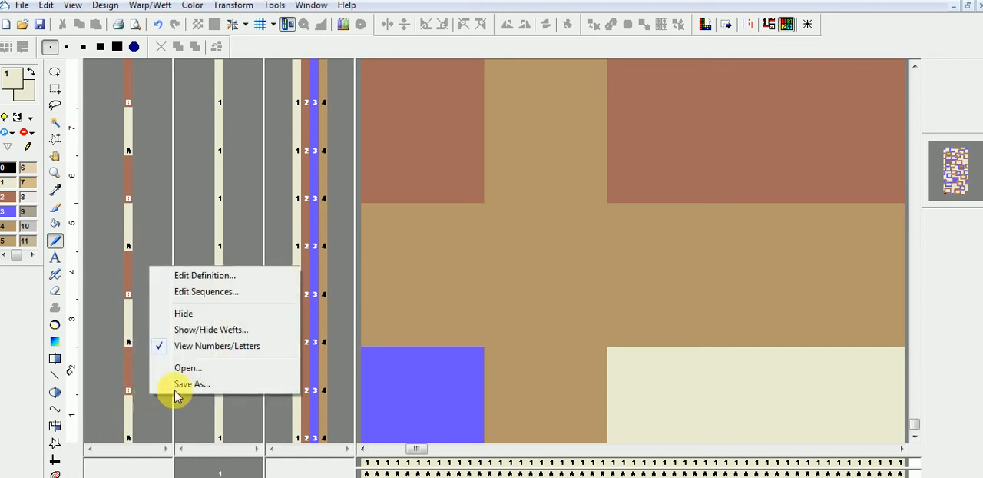
{"action": "left_click", "coordinate": [201, 276]}
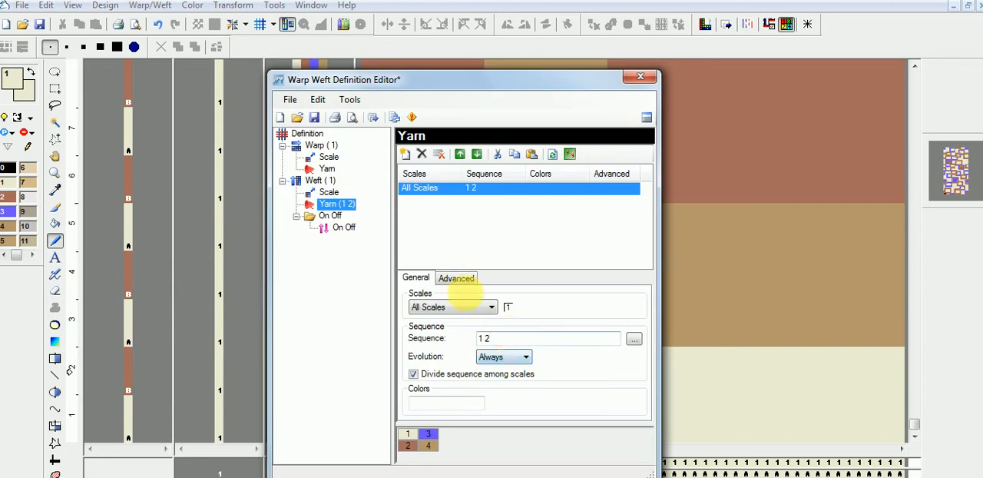
{"action": "left_click", "coordinate": [506, 338]}
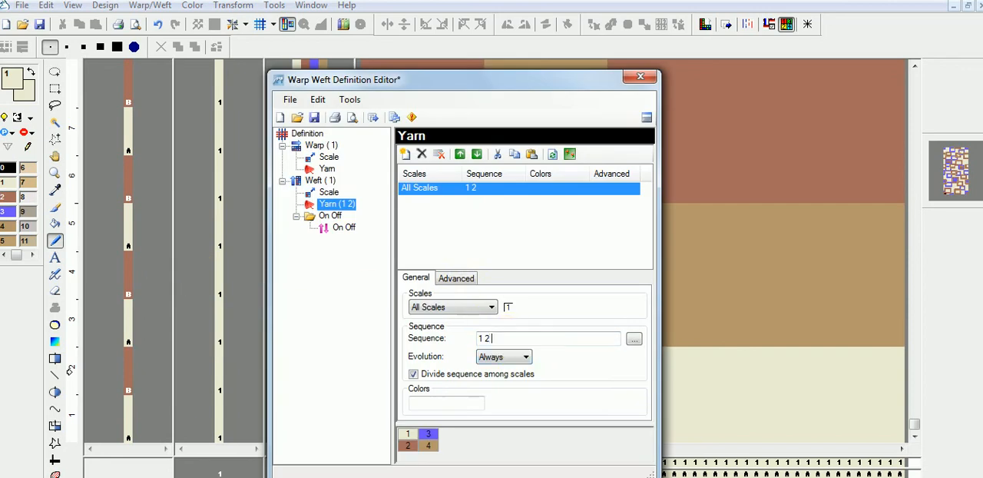
{"action": "left_click", "coordinate": [373, 117]}
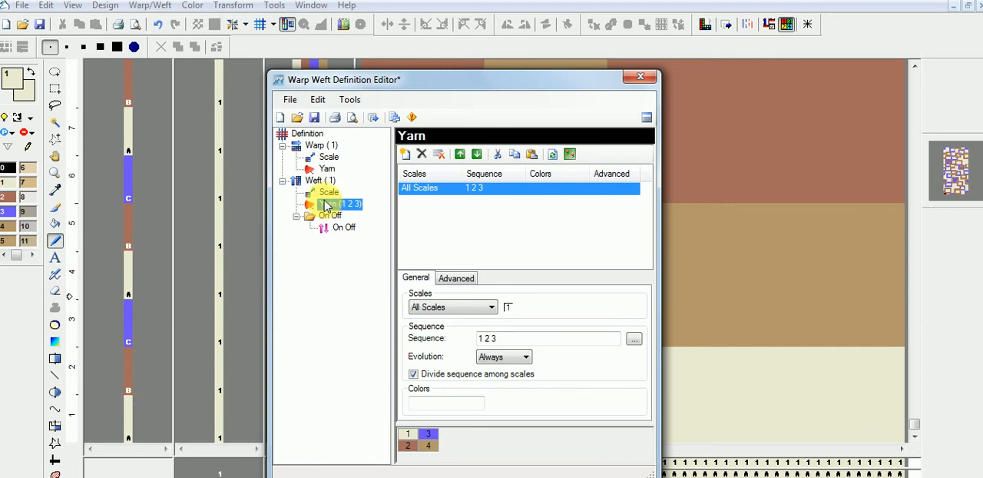
Step: Clear the weft's yarn sequence, set the weft's scale sequence to 1 2 and apply the definition
{"action": "left_click", "coordinate": [510, 342]}
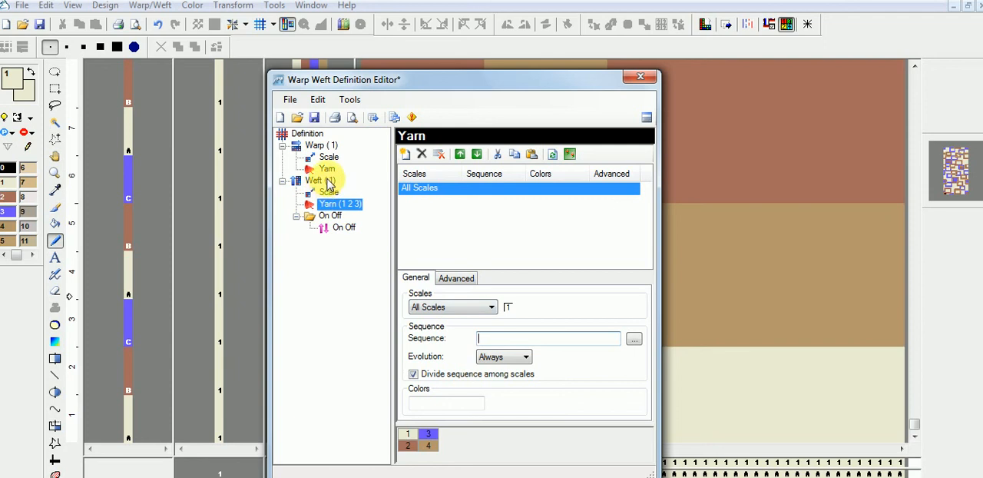
{"action": "left_click", "coordinate": [373, 117]}
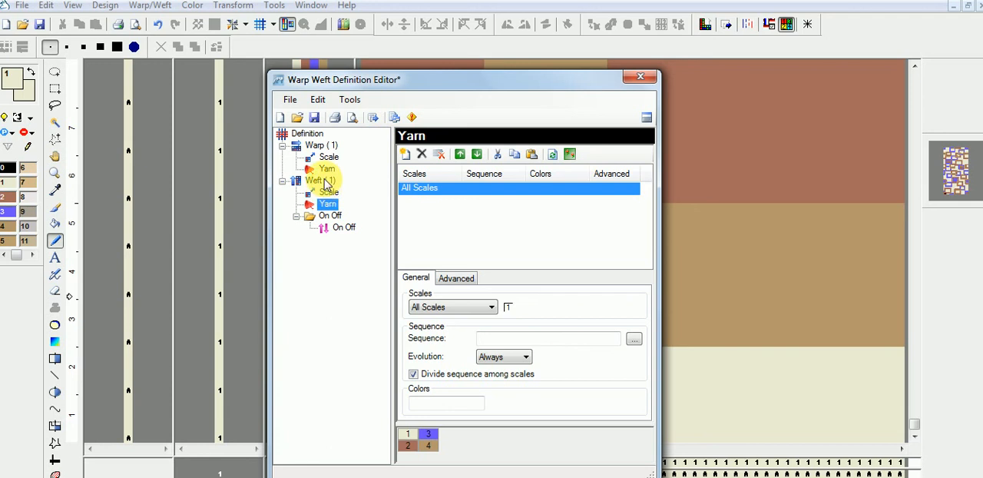
{"action": "left_click", "coordinate": [319, 180]}
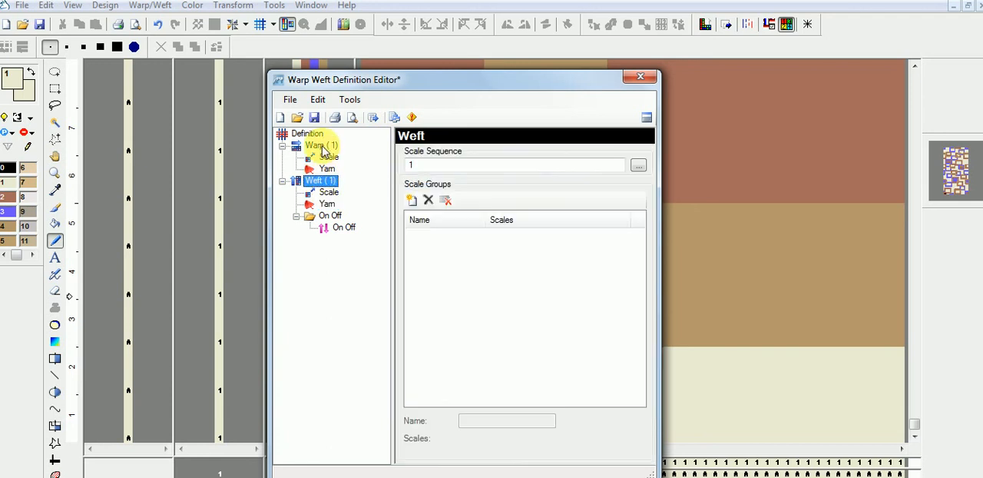
{"action": "left_click", "coordinate": [434, 165]}
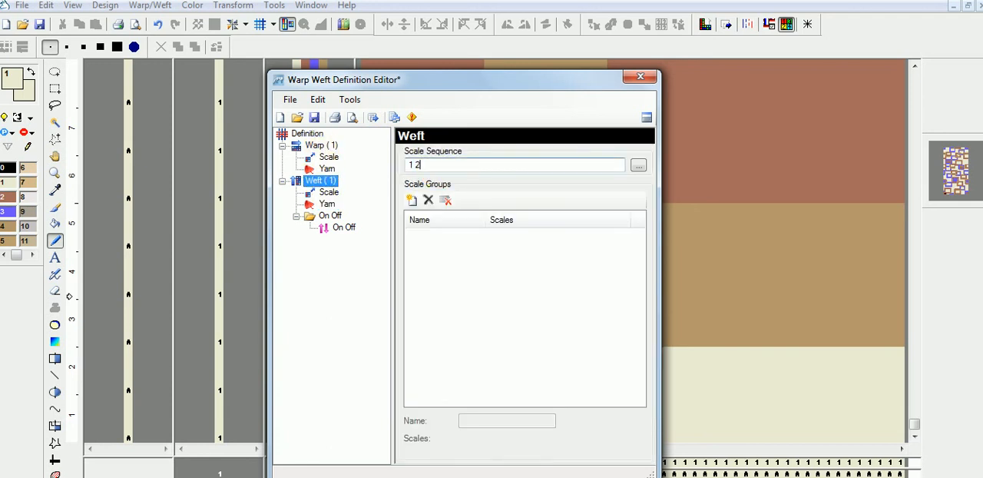
{"action": "left_click", "coordinate": [417, 165]}
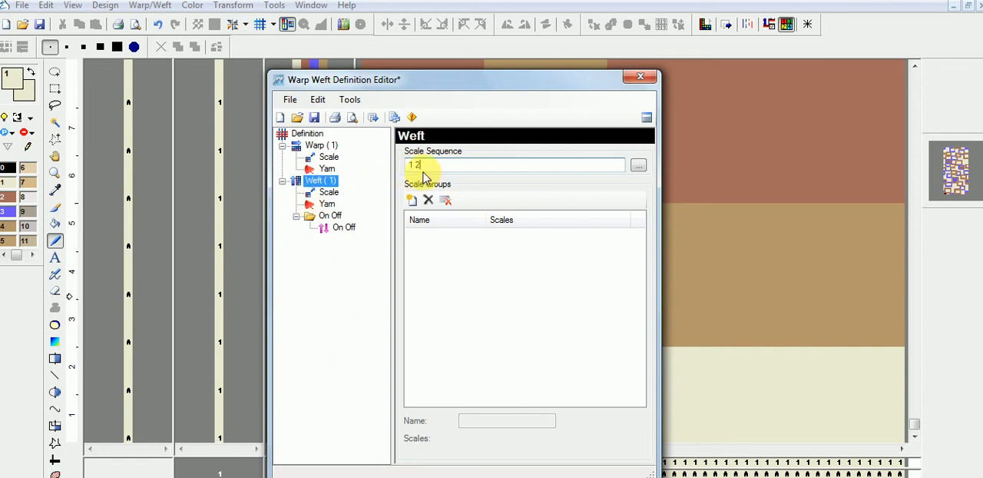
{"action": "left_click", "coordinate": [332, 194]}
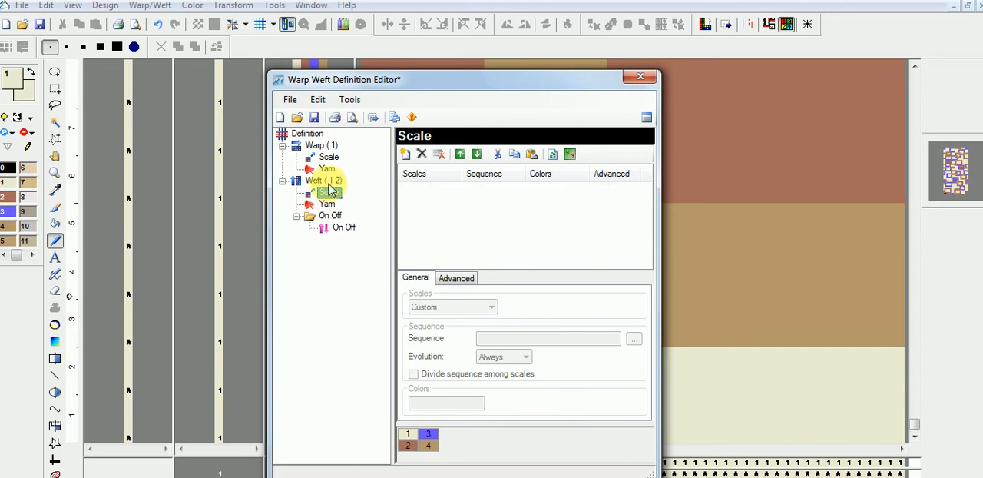
{"action": "left_click", "coordinate": [375, 120]}
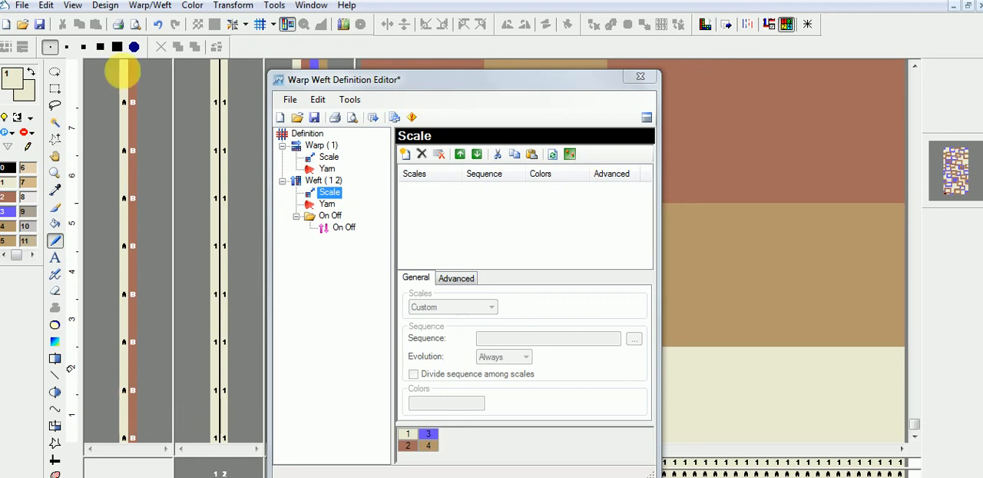
Step: Check the design's paper format in the Resize Design settings and cancel without changing them
{"action": "left_click", "coordinate": [107, 5]}
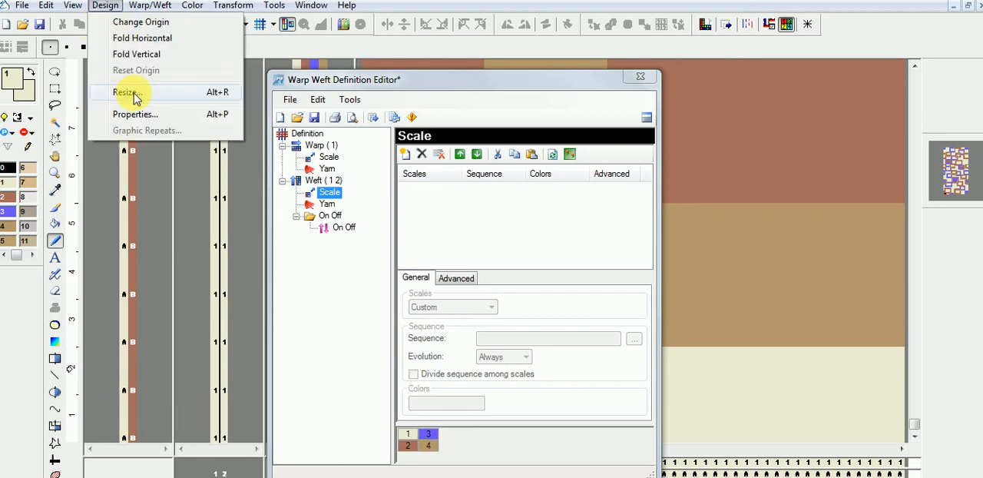
{"action": "left_click", "coordinate": [134, 93]}
{"action": "left_click", "coordinate": [392, 293]}
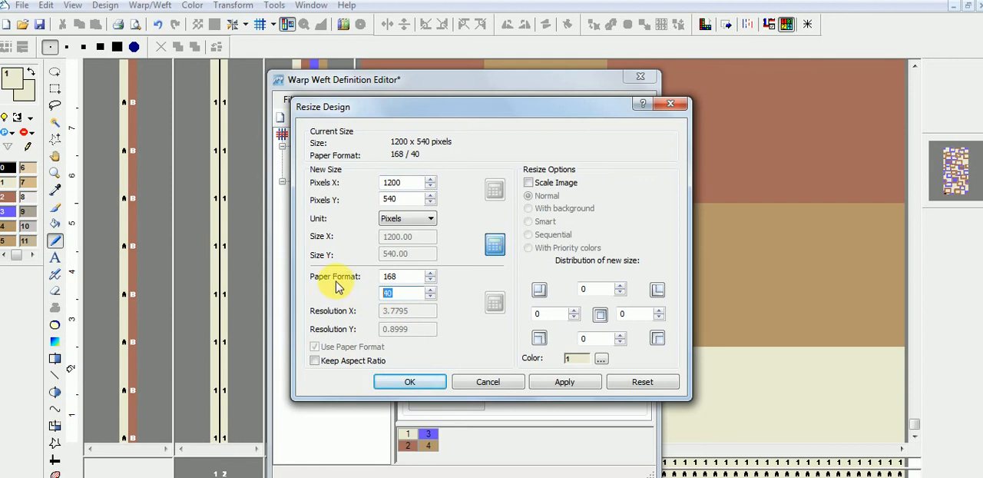
{"action": "left_click_drag", "start_coordinate": [406, 297], "coordinate": [376, 299]}
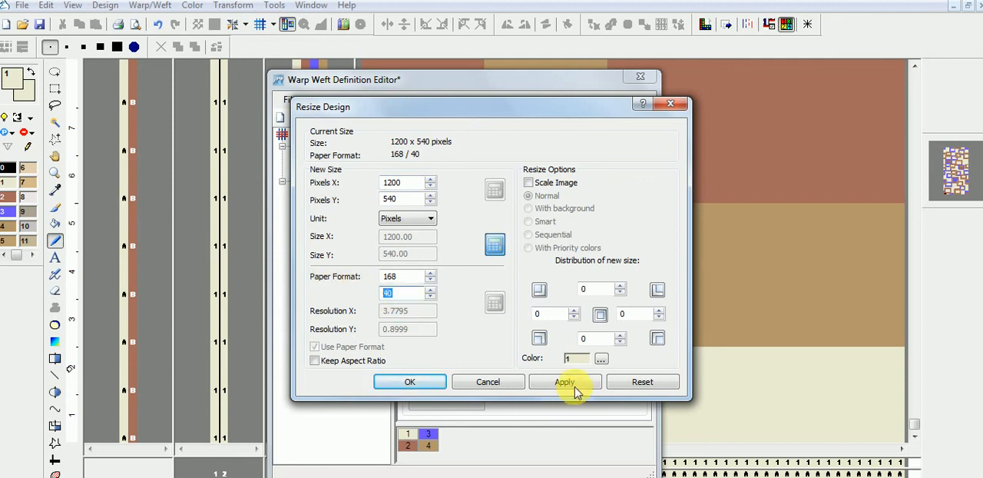
{"action": "left_click", "coordinate": [499, 384]}
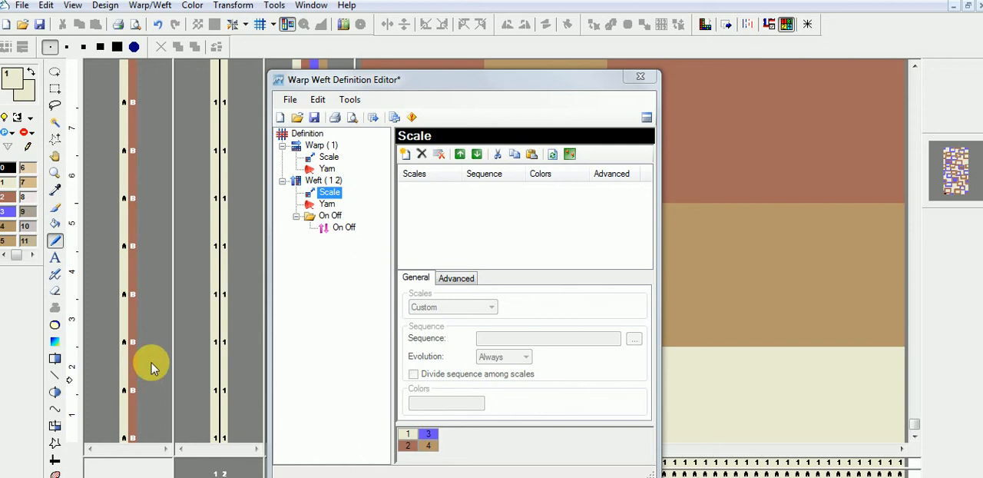
Step: Add a weft scale entry for scale 2 only with the sequence 2 *, apply the definition and close the editor
{"action": "left_click", "coordinate": [331, 195]}
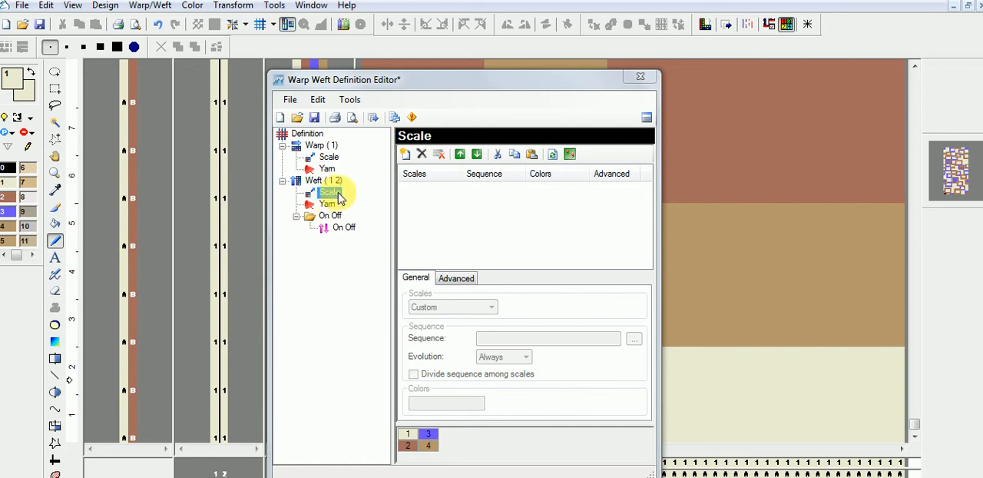
{"action": "left_click", "coordinate": [404, 155]}
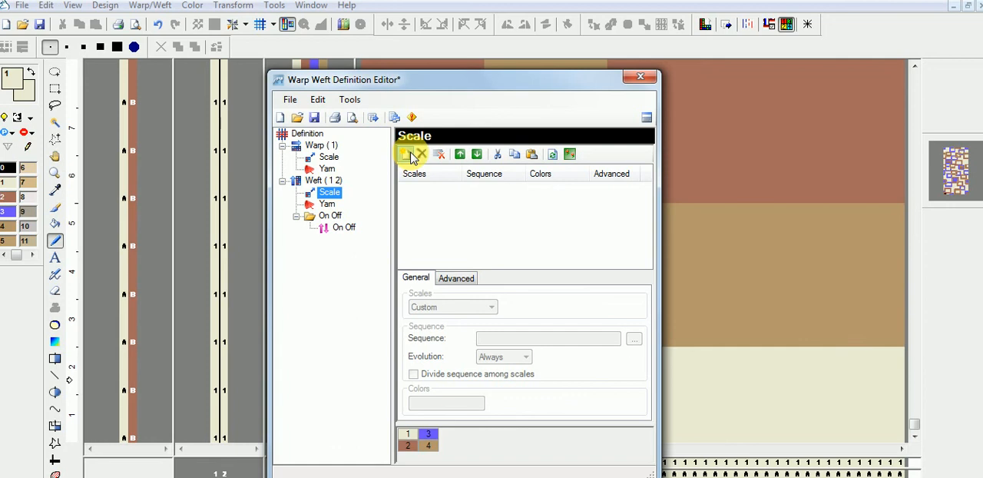
{"action": "left_click", "coordinate": [412, 156]}
{"action": "left_click", "coordinate": [512, 307]}
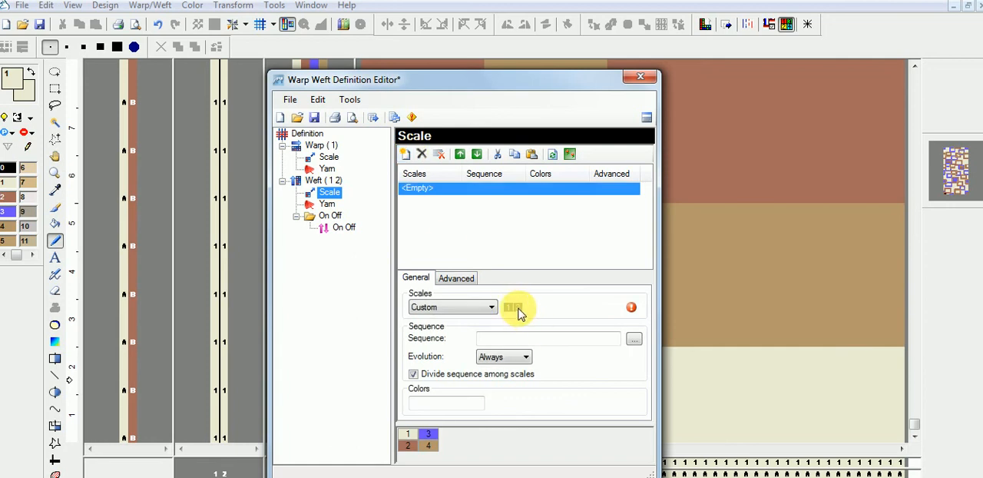
{"action": "left_click", "coordinate": [519, 310]}
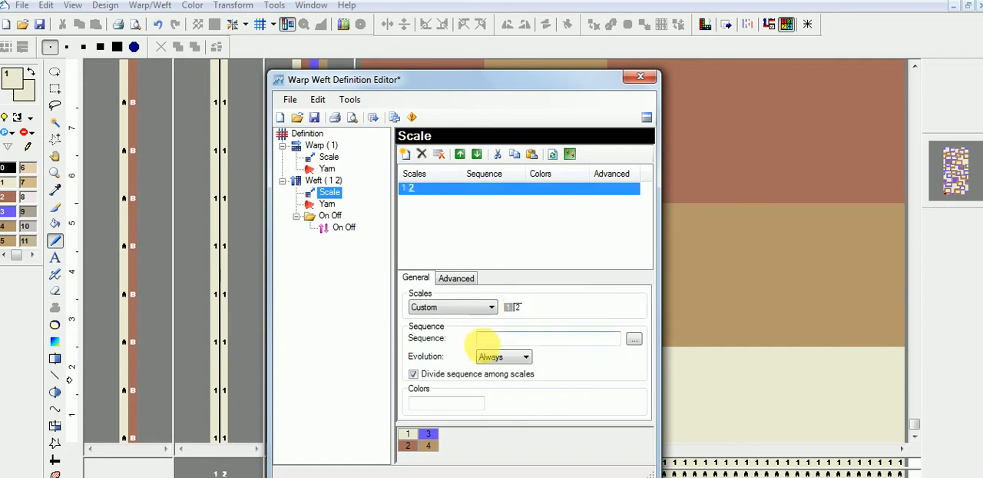
{"action": "left_click", "coordinate": [493, 340]}
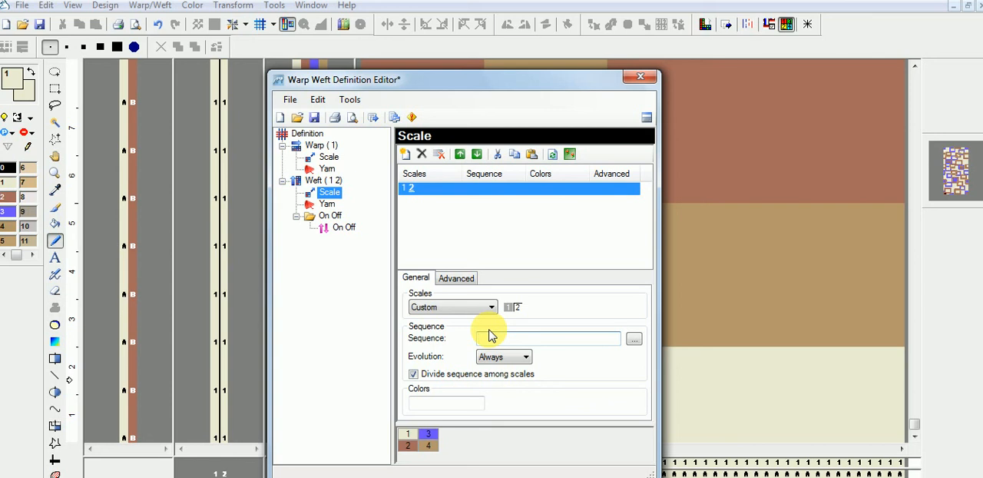
{"action": "type", "text": "2 *"}
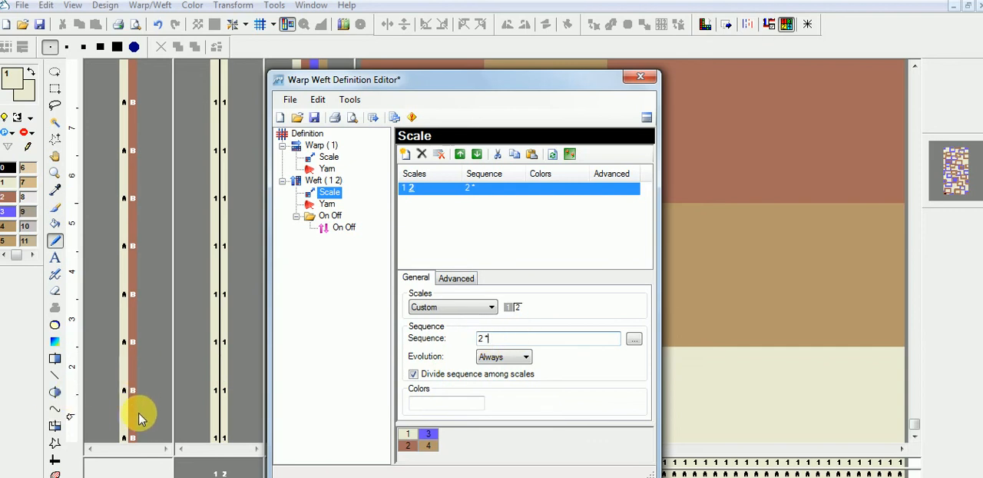
{"action": "left_click", "coordinate": [374, 121]}
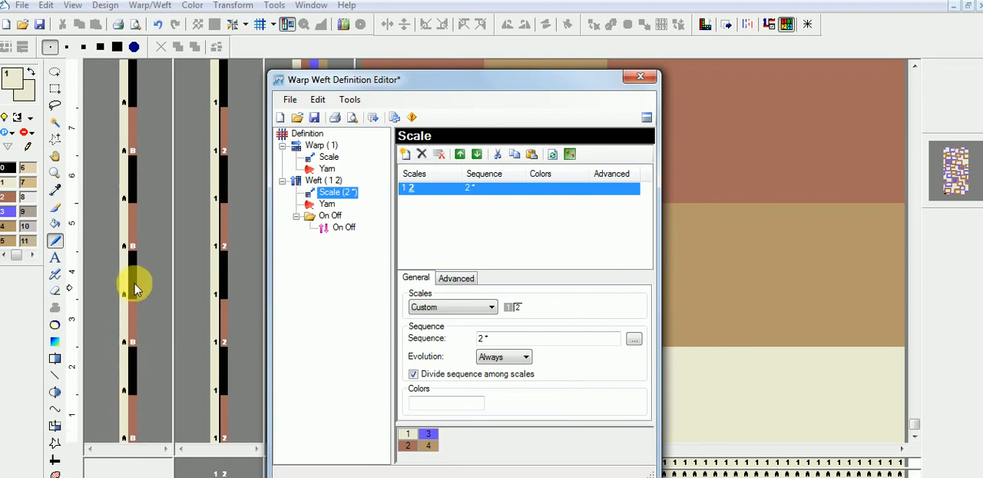
{"action": "left_click", "coordinate": [160, 364]}
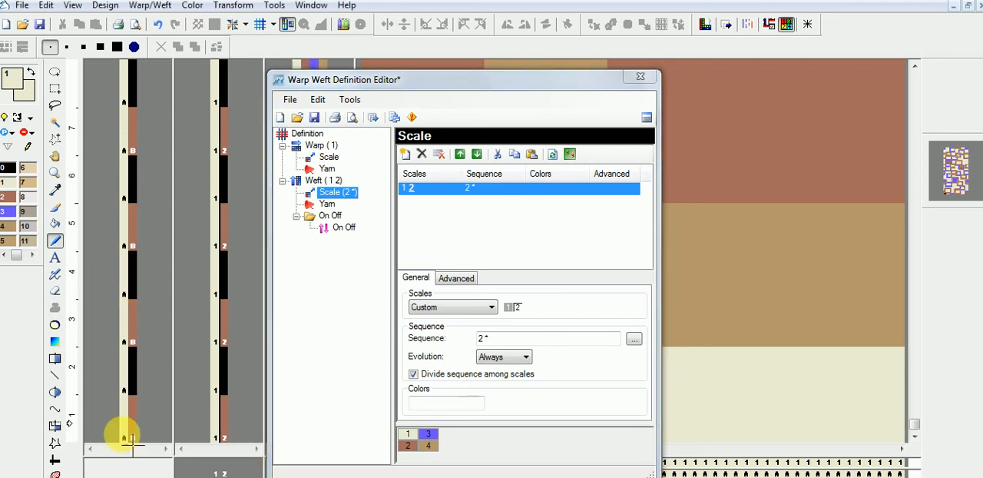
{"action": "left_click", "coordinate": [554, 142]}
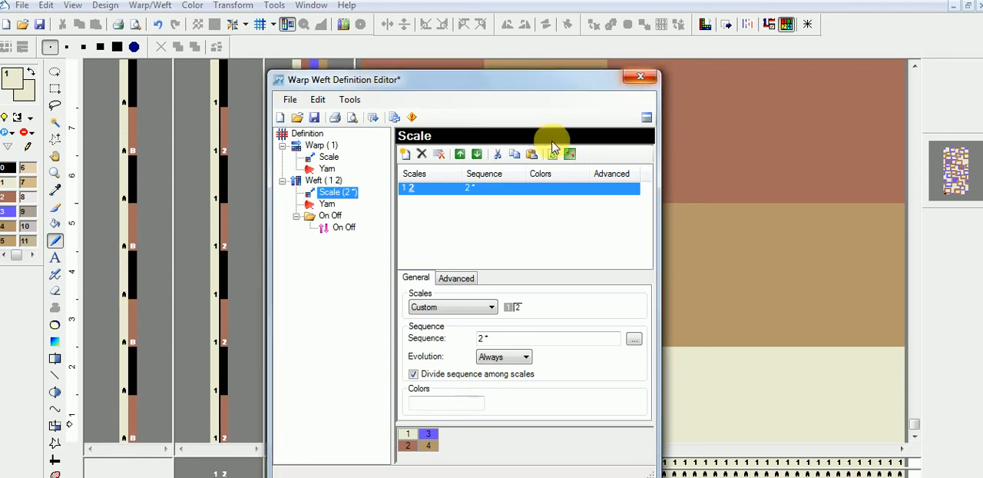
{"action": "left_click", "coordinate": [159, 411]}
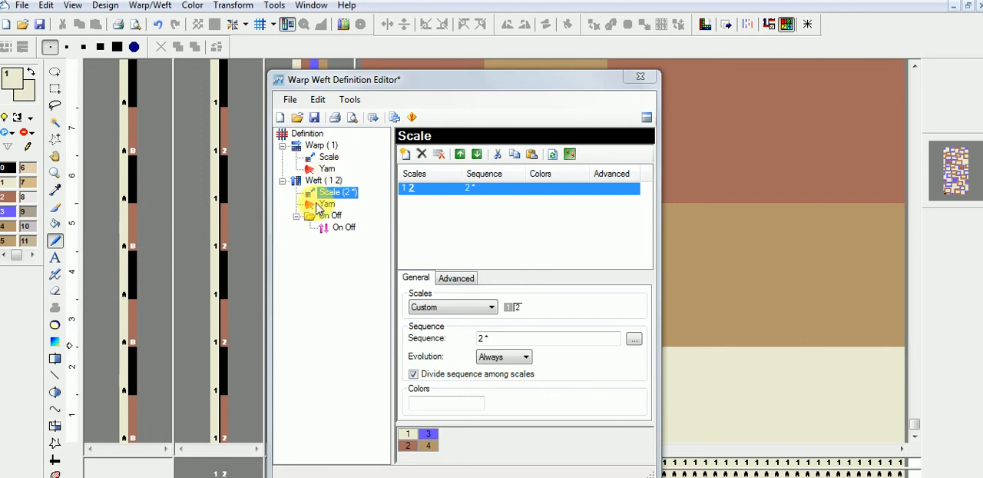
{"action": "left_click", "coordinate": [640, 78]}
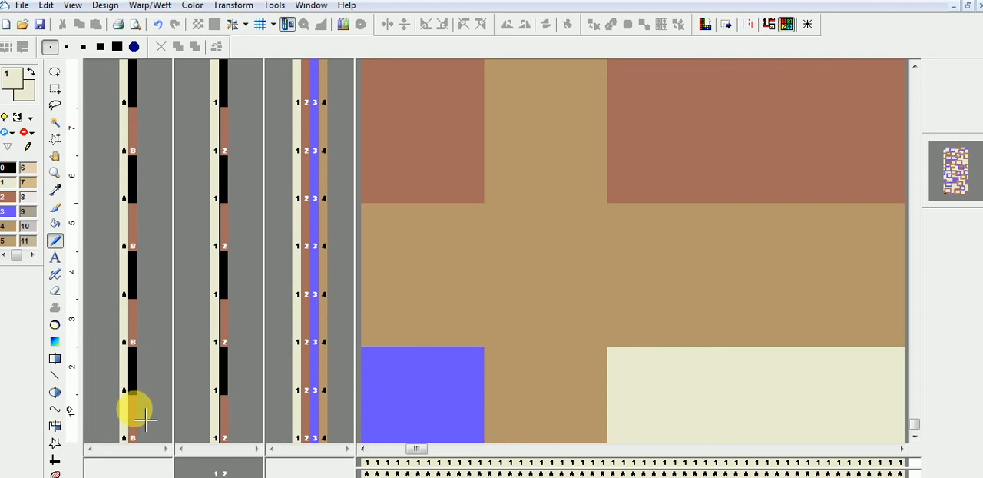
Step: Reopen the warp weft definition to review the weft's scale, yarn and on/off settings, and close the editor without editing anything
{"action": "left_click", "coordinate": [153, 360]}
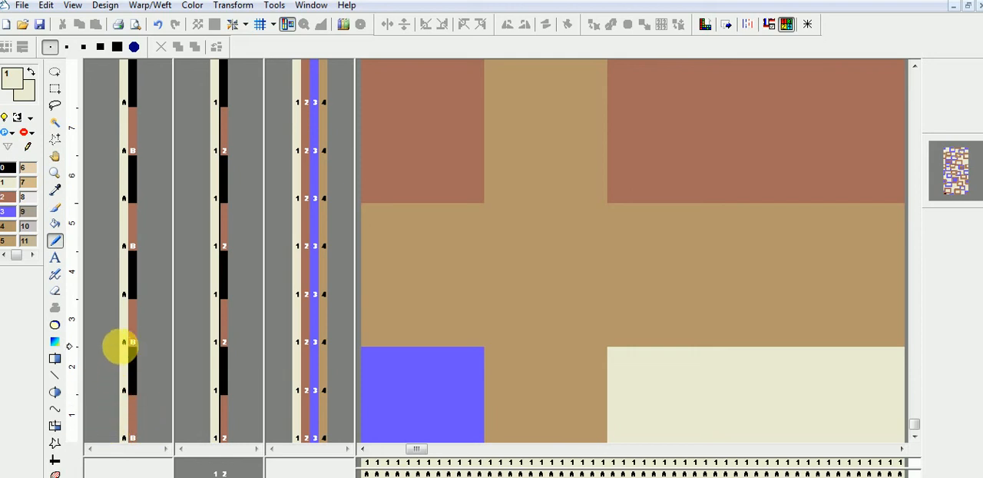
{"action": "right_click", "coordinate": [144, 342]}
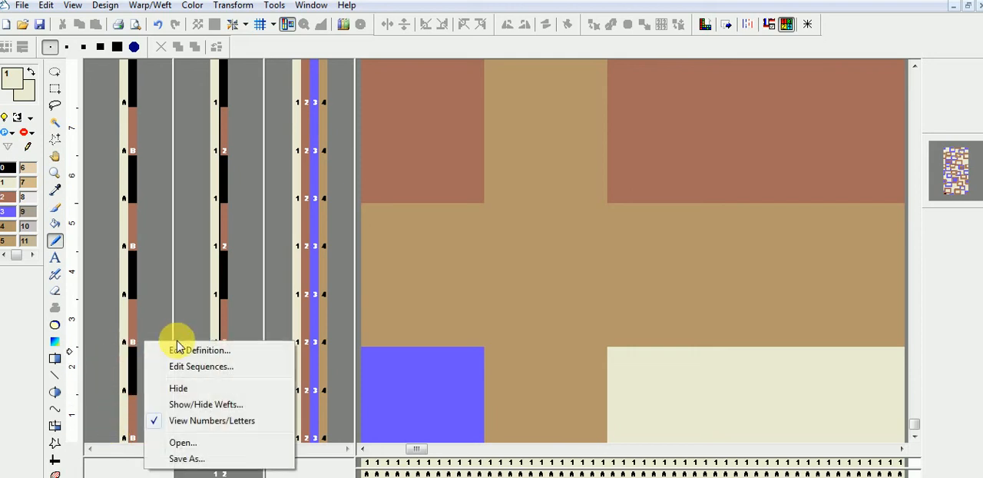
{"action": "left_click", "coordinate": [193, 351]}
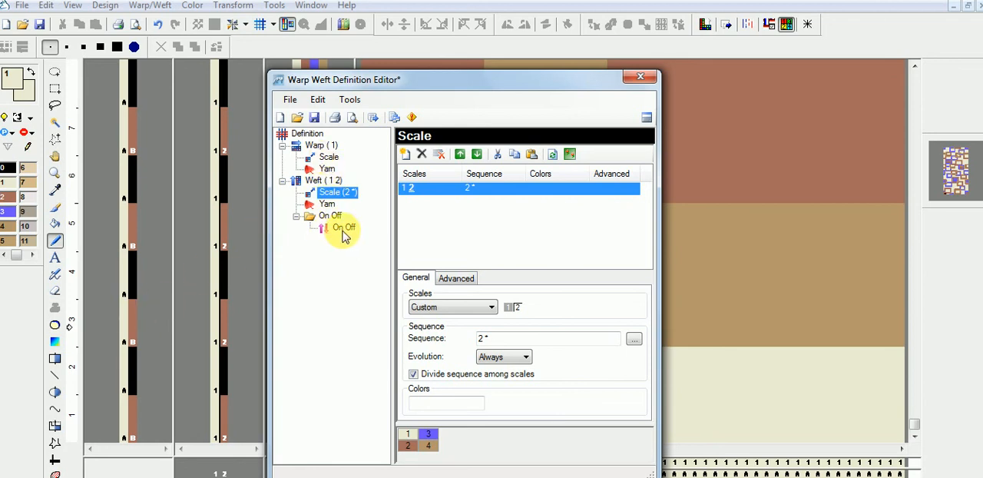
{"action": "left_click", "coordinate": [638, 77]}
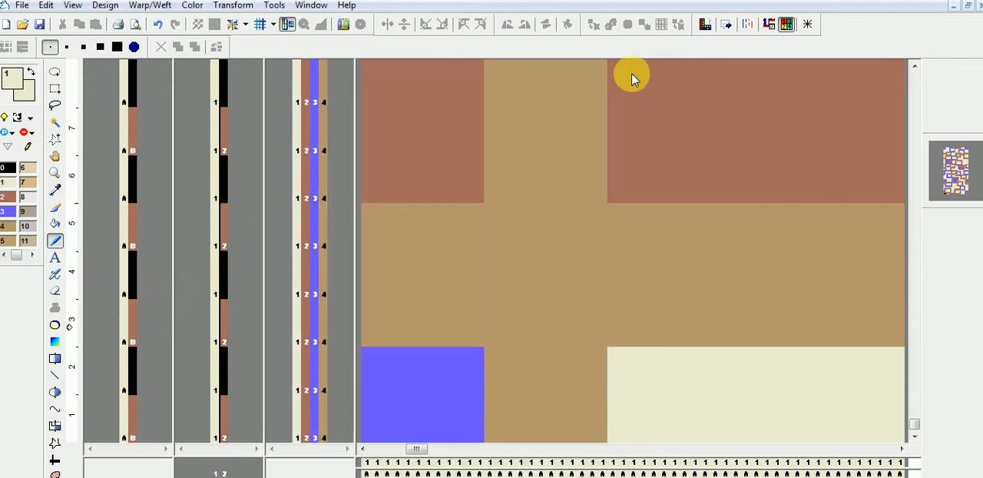
{"action": "right_click", "coordinate": [152, 278]}
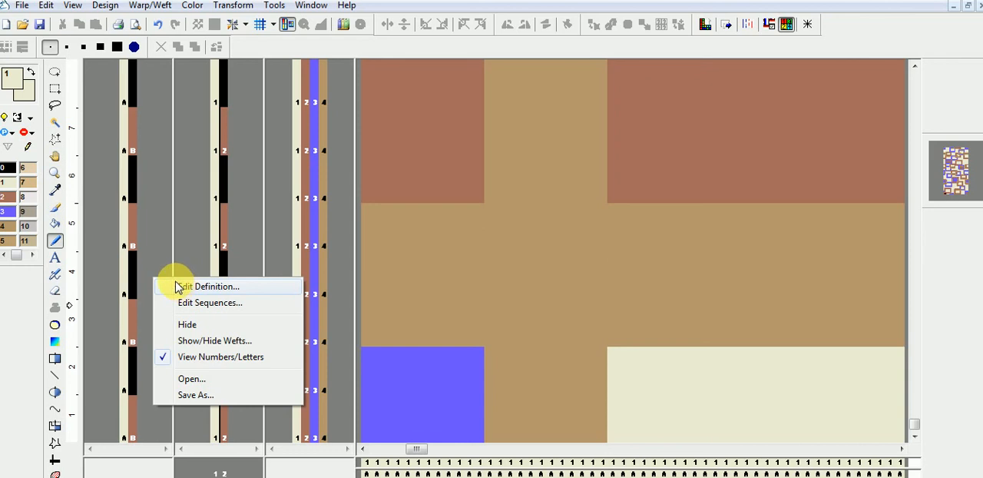
{"action": "left_click", "coordinate": [155, 248]}
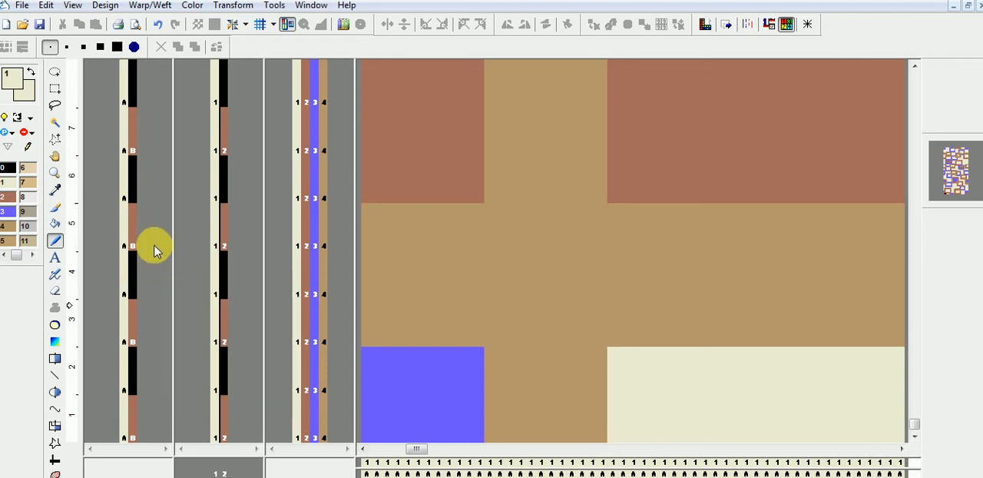